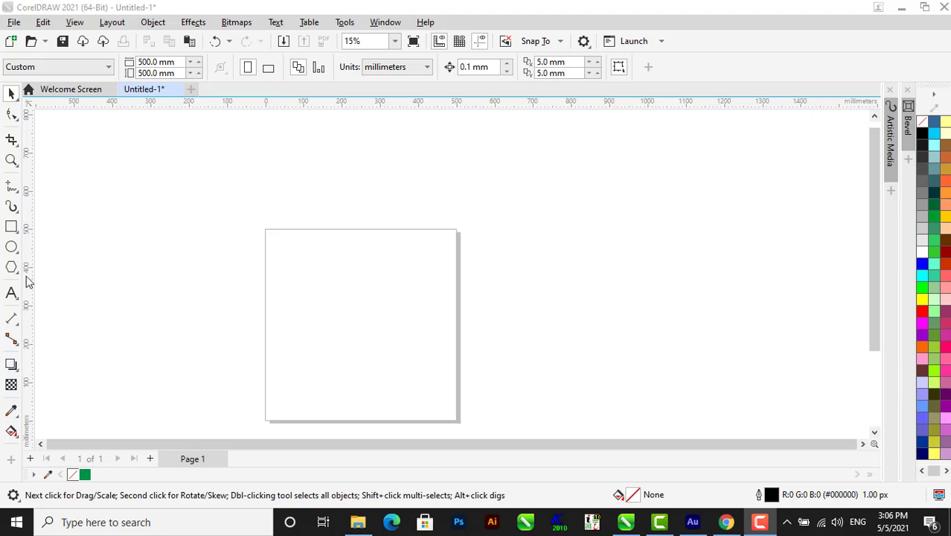
Draw a rectangle about 501 by 507 mm covering the page and fill it with green
{"action": "left_click", "coordinate": [21, 230]}
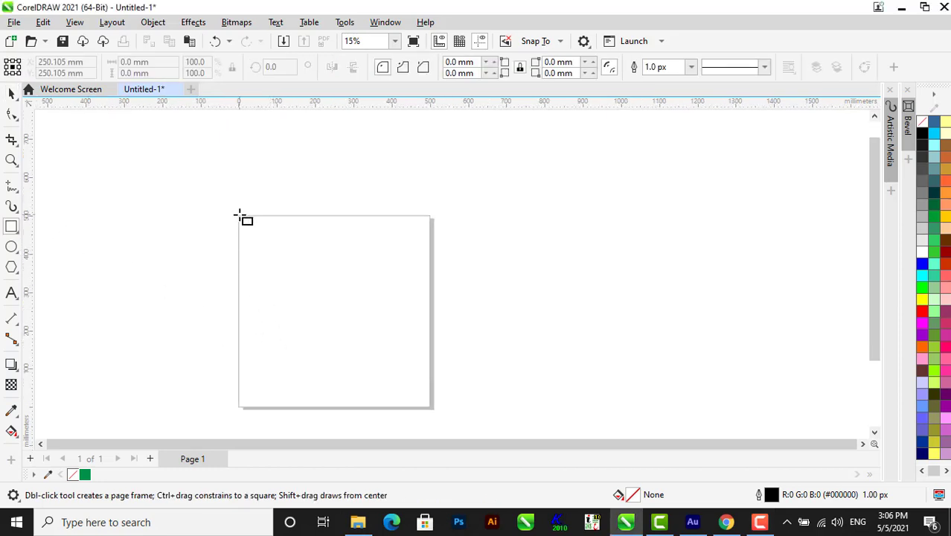
{"action": "left_click_drag", "start_coordinate": [240, 214], "coordinate": [433, 409]}
{"action": "key", "text": "space"}
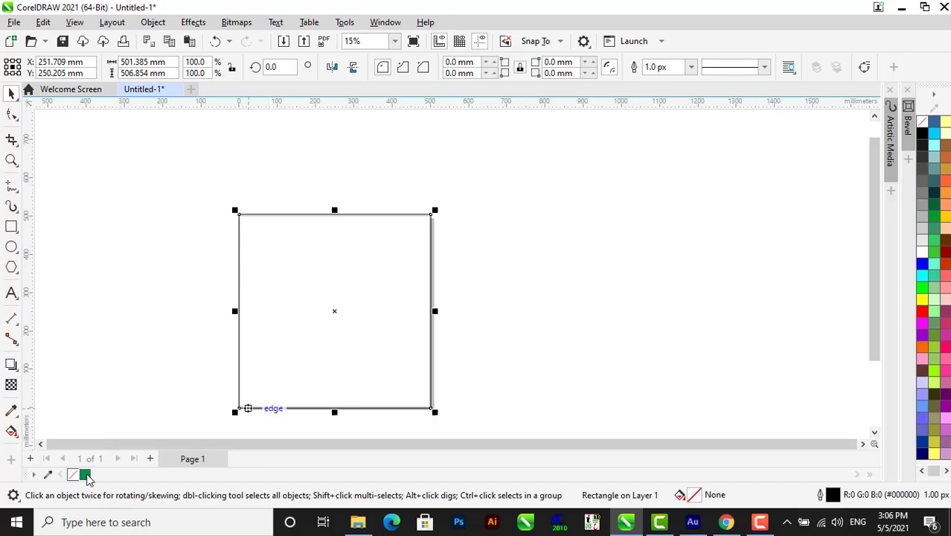
{"action": "left_click", "coordinate": [85, 475]}
{"action": "left_click", "coordinate": [130, 313]}
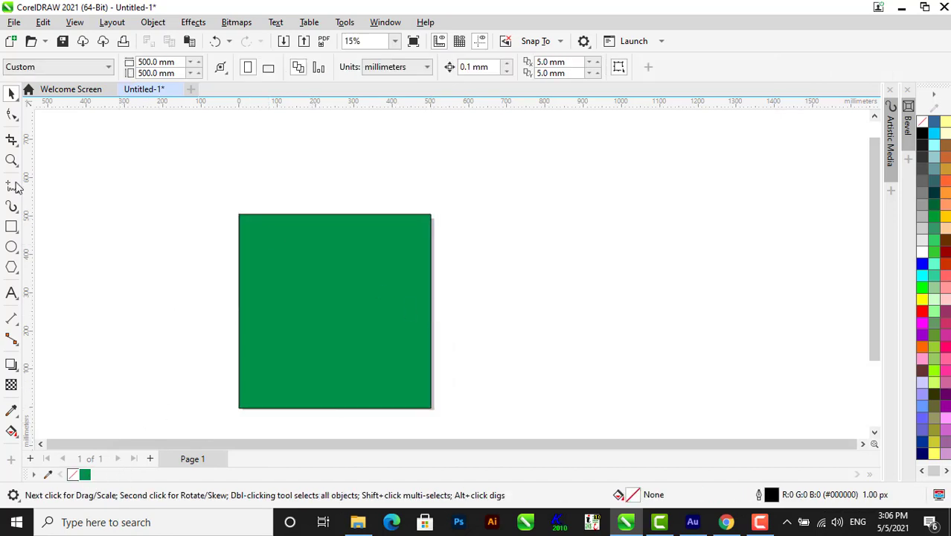
Start an artistic text object beside the green square with a font size of 150 pt
{"action": "left_click", "coordinate": [11, 293]}
{"action": "scroll", "coordinate": [512, 261], "scroll_direction": "up", "scroll_amount": 4}
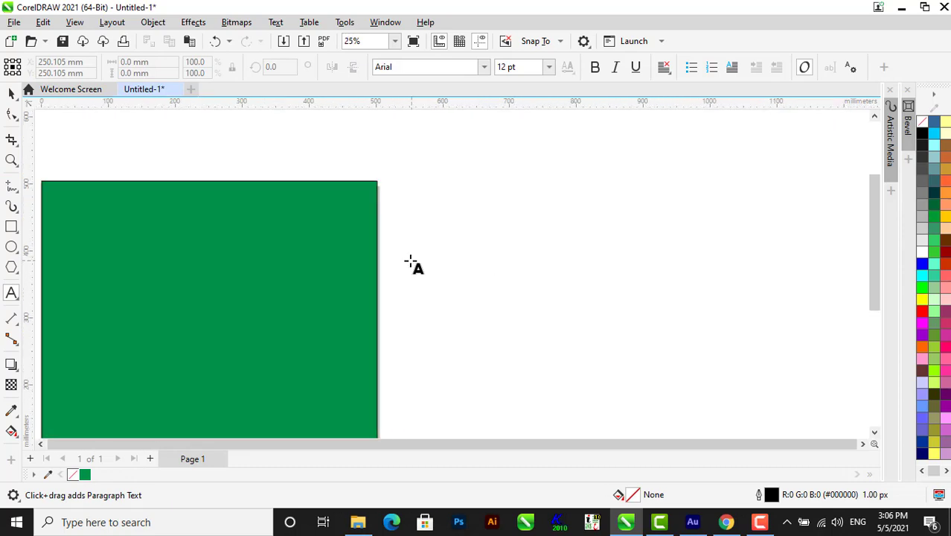
{"action": "left_click", "coordinate": [536, 250]}
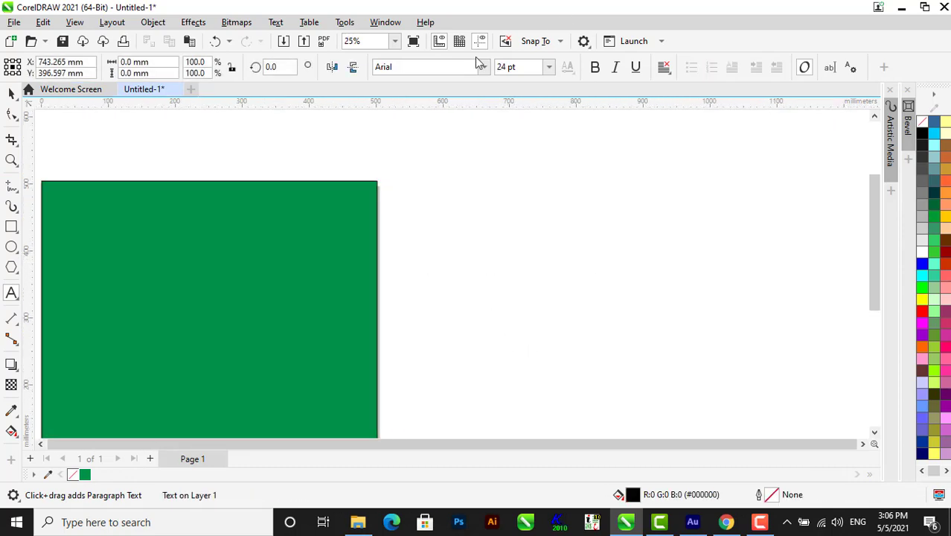
{"action": "left_click", "coordinate": [549, 68]}
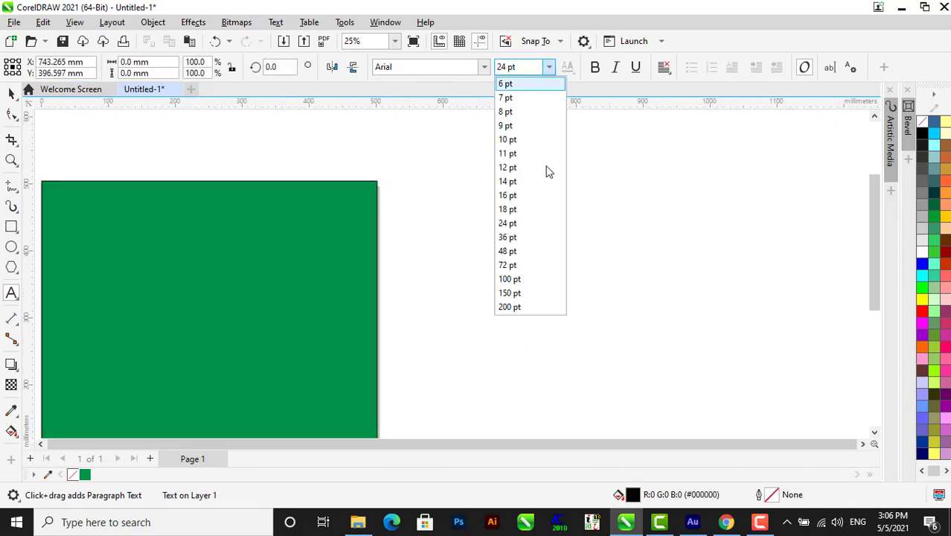
{"action": "left_click", "coordinate": [527, 292]}
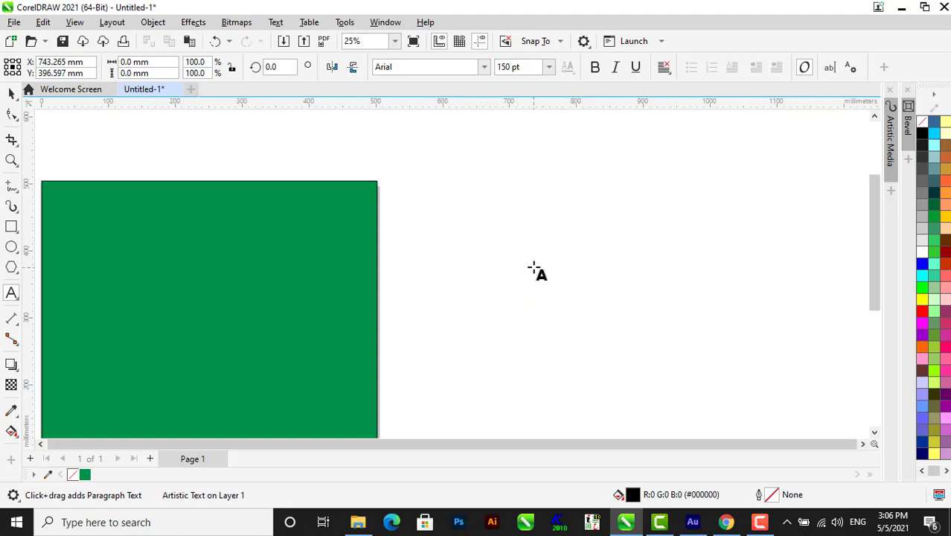
Switch the input language to CLE Urdu Phonetic and write the artistic text "عید مبارجک" beside the green square
{"action": "left_click", "coordinate": [859, 522]}
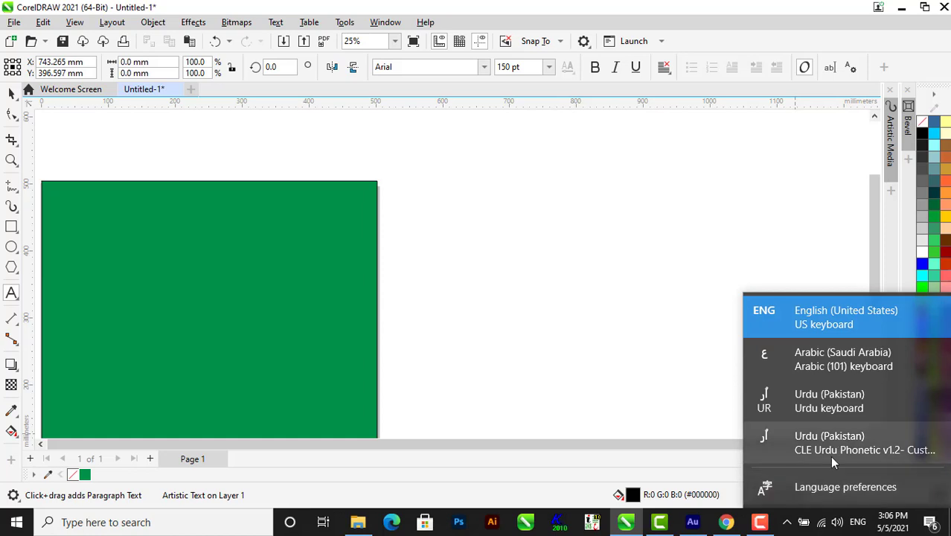
{"action": "left_click", "coordinate": [830, 453]}
{"action": "left_click", "coordinate": [615, 292]}
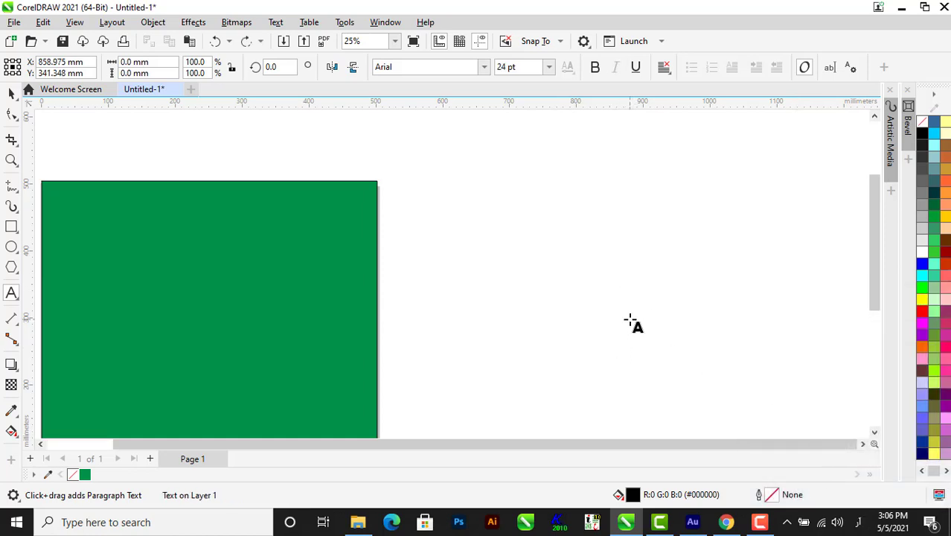
{"action": "type", "text": "عید مبارجک"}
Enlarge the Urdu text to about 317 pt and delete the stray ج so it reads "عید مبارک"
{"action": "key", "text": "ctrl+space"}
{"action": "left_click_drag", "start_coordinate": [647, 296], "coordinate": [795, 415]}
{"action": "double_click", "coordinate": [548, 303]}
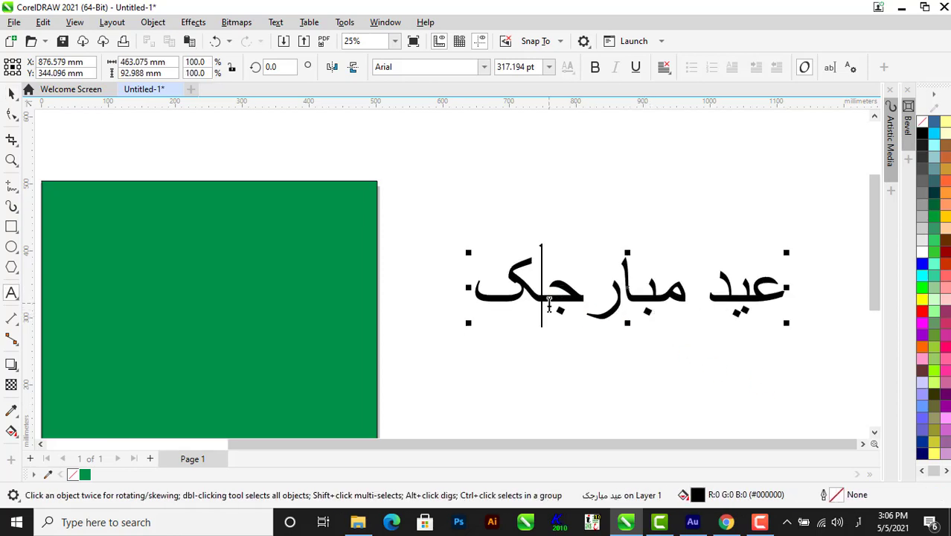
{"action": "key", "text": "BackSpace"}
{"action": "key", "text": "ctrl+space"}
{"action": "left_click", "coordinate": [450, 320]}
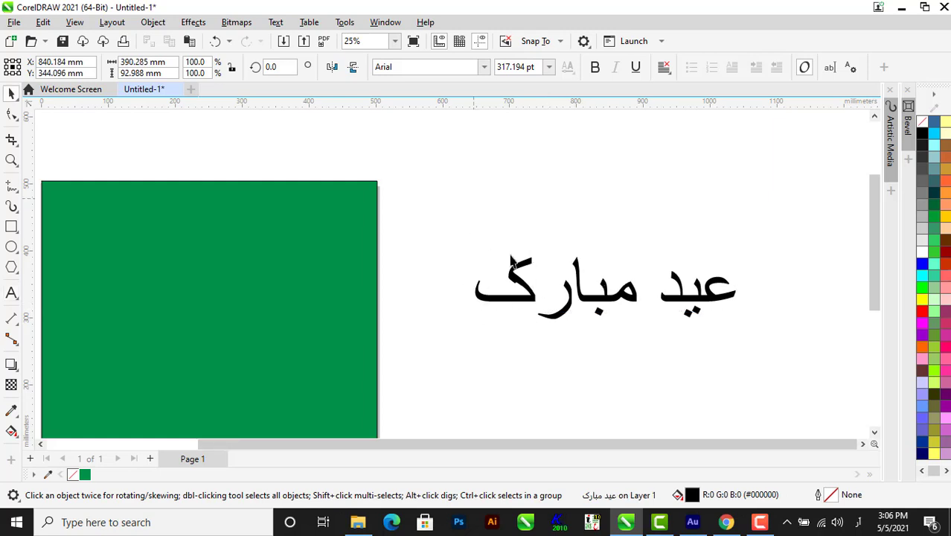
Change the font of the "عید مبارک" text to Lemonada Bold
{"action": "scroll", "coordinate": [575, 317], "scroll_direction": "down", "scroll_amount": 1}
{"action": "left_click", "coordinate": [609, 300]}
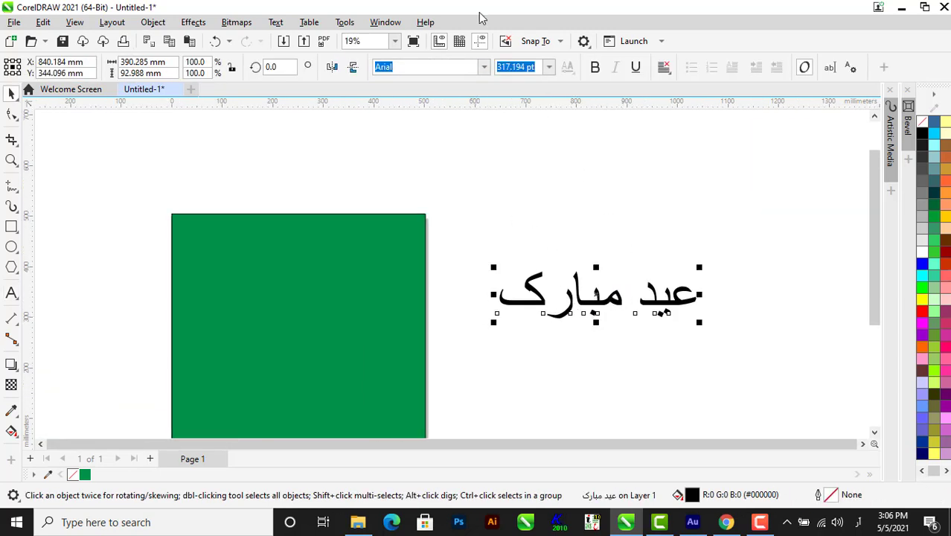
{"action": "left_click", "coordinate": [485, 66]}
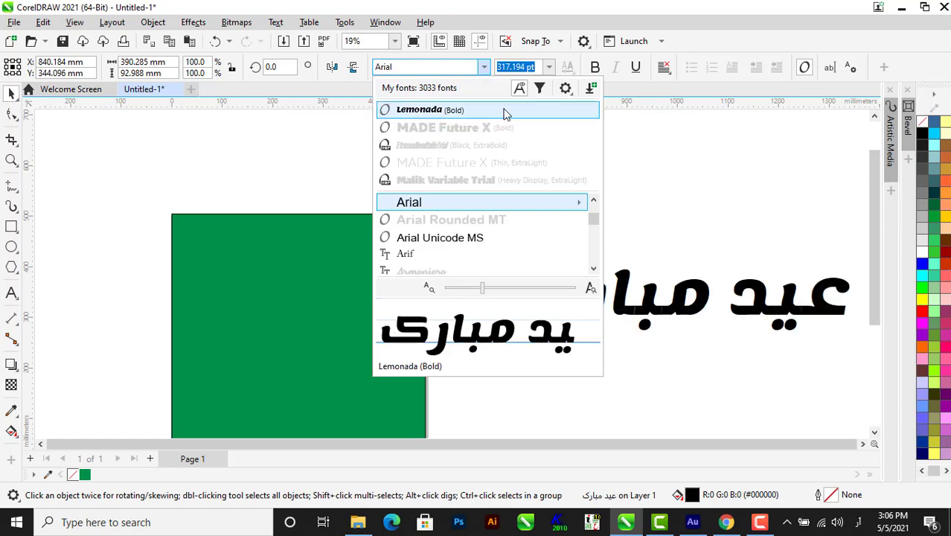
{"action": "left_click", "coordinate": [444, 113]}
{"action": "scroll", "coordinate": [458, 142], "scroll_direction": "down", "scroll_amount": 3}
{"action": "scroll", "coordinate": [688, 233], "scroll_direction": "up", "scroll_amount": 2}
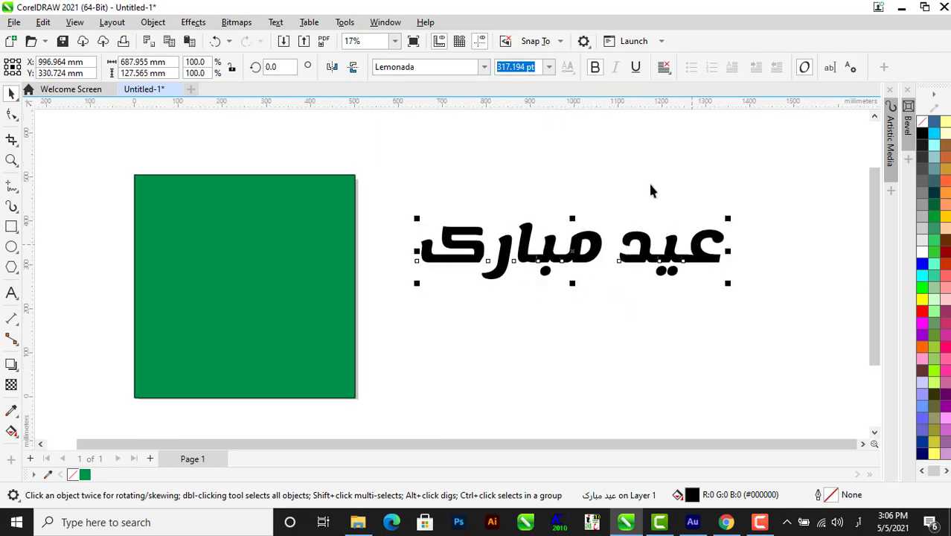
Move the "عید مبارک" text farther from the green square, centring it at about X 1112 mm, Y 390 mm
{"action": "left_click", "coordinate": [634, 298]}
{"action": "left_click", "coordinate": [649, 257]}
{"action": "scroll", "coordinate": [651, 257], "scroll_direction": "down", "scroll_amount": 1}
{"action": "left_click_drag", "start_coordinate": [651, 259], "coordinate": [693, 269]}
{"action": "scroll", "coordinate": [643, 189], "scroll_direction": "up", "scroll_amount": 1}
{"action": "scroll", "coordinate": [641, 224], "scroll_direction": "down", "scroll_amount": 2}
{"action": "left_click", "coordinate": [524, 227]}
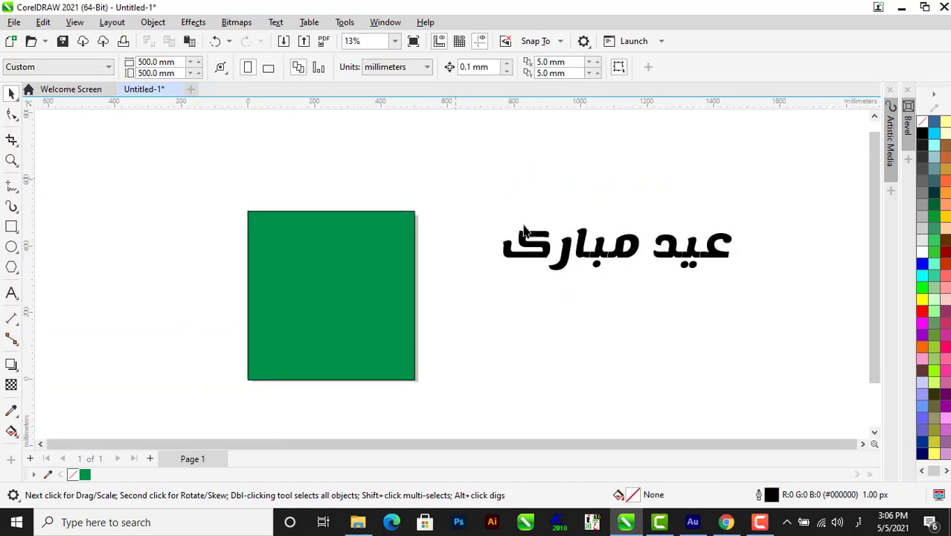
Examine the letter shapes and the joins between letters along the baseline of the "عید مبارک" text
{"action": "left_click", "coordinate": [651, 245]}
{"action": "scroll", "coordinate": [650, 244], "scroll_direction": "up", "scroll_amount": 2}
{"action": "left_click", "coordinate": [401, 202]}
{"action": "scroll", "coordinate": [408, 197], "scroll_direction": "down", "scroll_amount": 2}
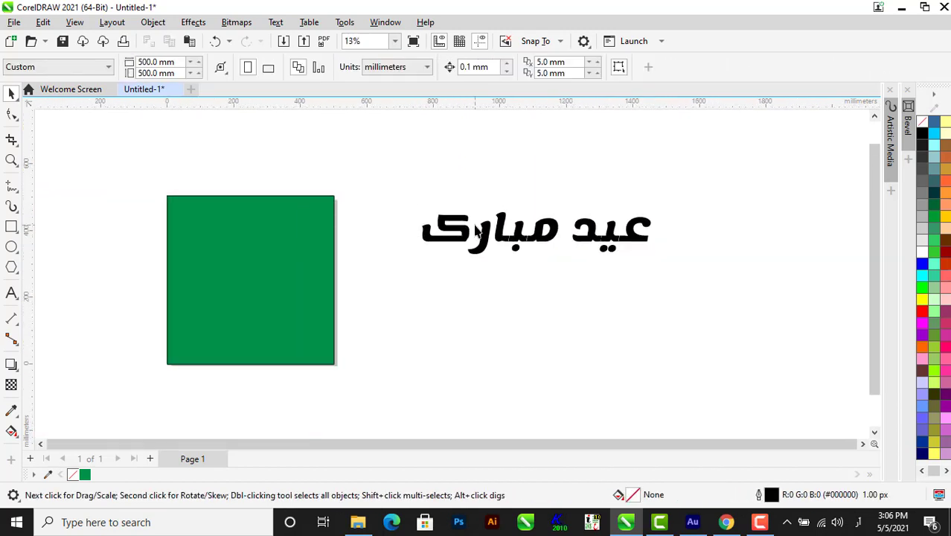
{"action": "scroll", "coordinate": [506, 234], "scroll_direction": "up", "scroll_amount": 2}
{"action": "scroll", "coordinate": [640, 239], "scroll_direction": "up", "scroll_amount": 4}
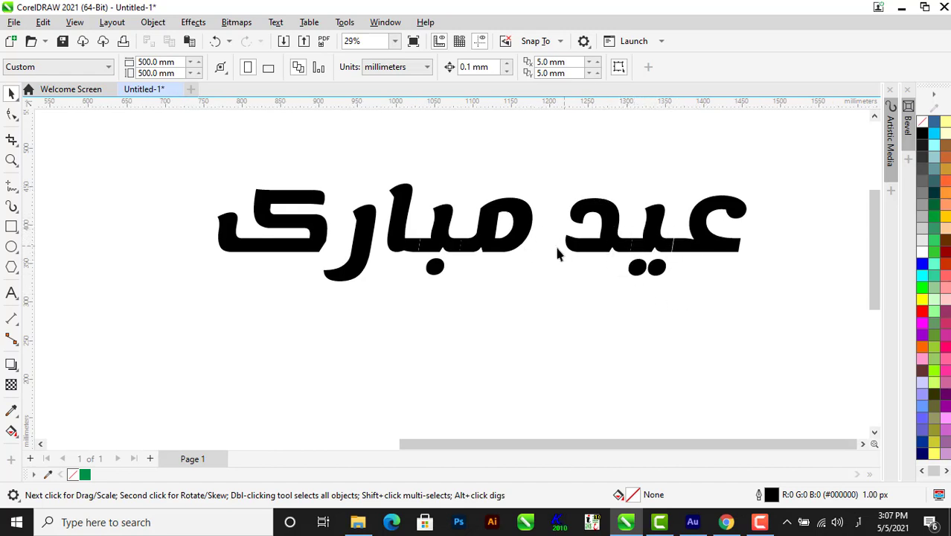
{"action": "left_click", "coordinate": [501, 249]}
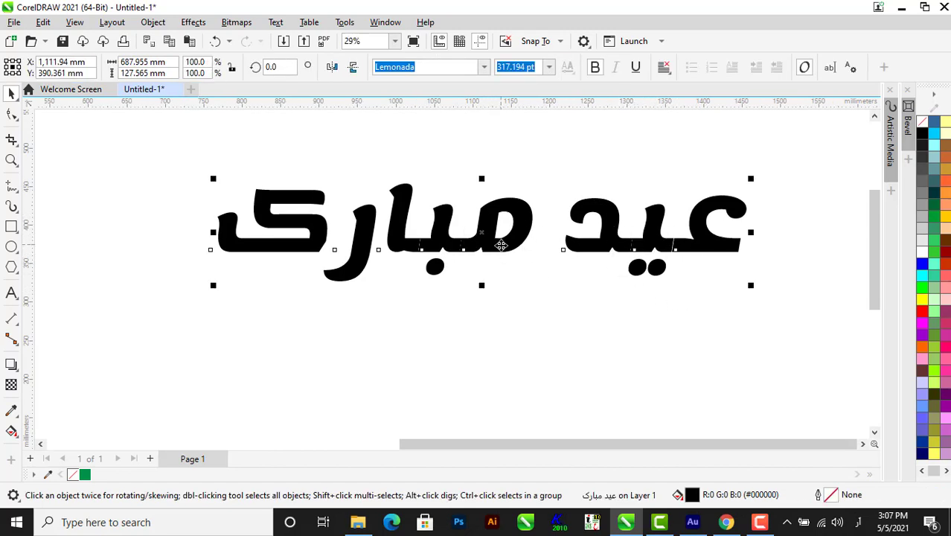
{"action": "scroll", "coordinate": [502, 246], "scroll_direction": "down", "scroll_amount": 2}
{"action": "scroll", "coordinate": [524, 240], "scroll_direction": "up", "scroll_amount": 2}
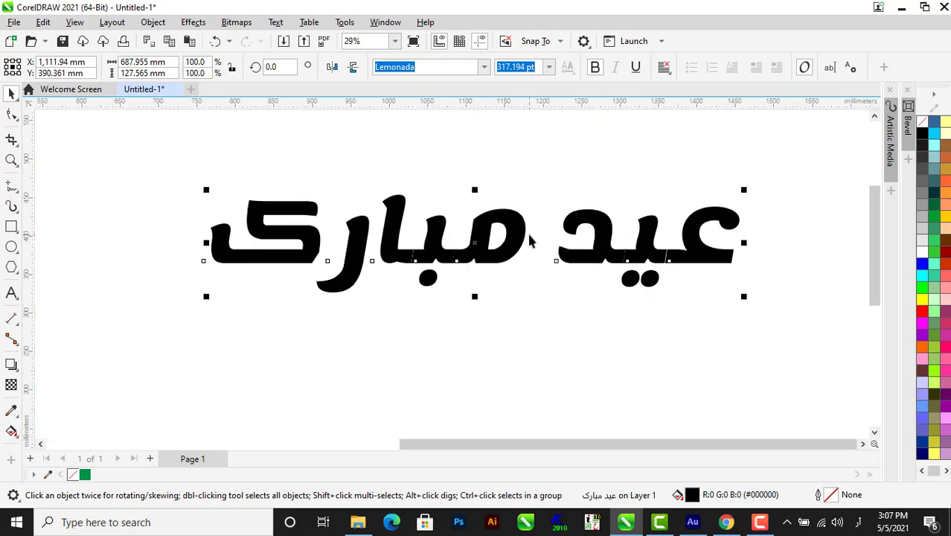
{"action": "scroll", "coordinate": [491, 237], "scroll_direction": "down", "scroll_amount": 3}
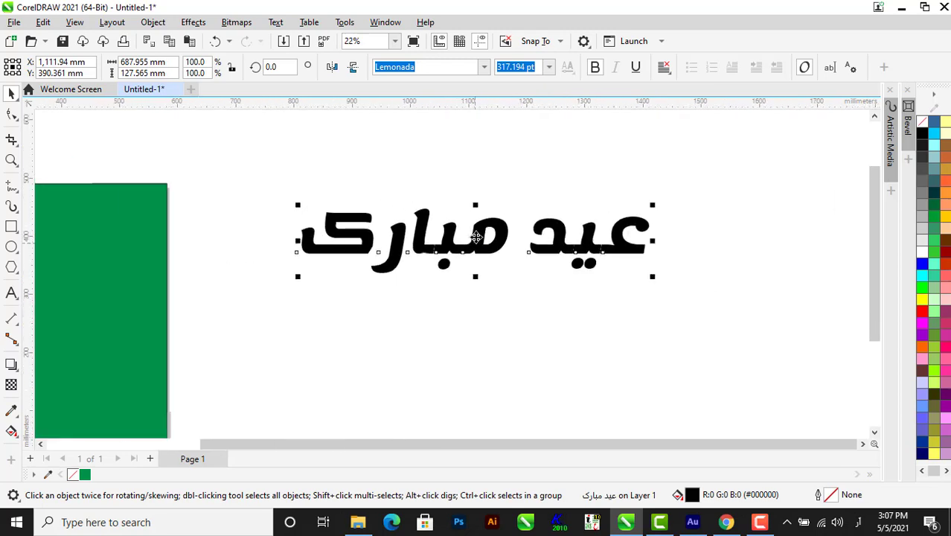
{"action": "scroll", "coordinate": [486, 231], "scroll_direction": "up", "scroll_amount": 1}
{"action": "scroll", "coordinate": [486, 232], "scroll_direction": "up", "scroll_amount": 2}
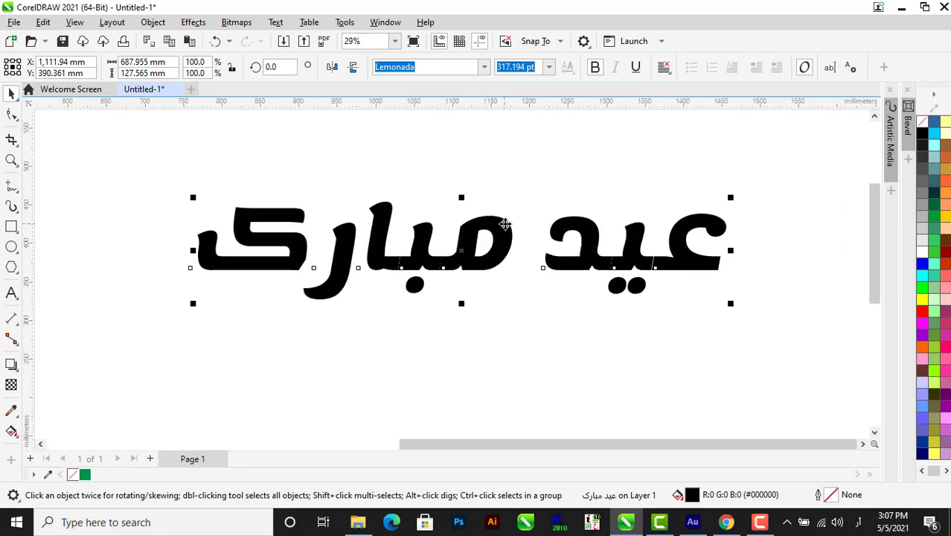
{"action": "scroll", "coordinate": [505, 223], "scroll_direction": "down", "scroll_amount": 2}
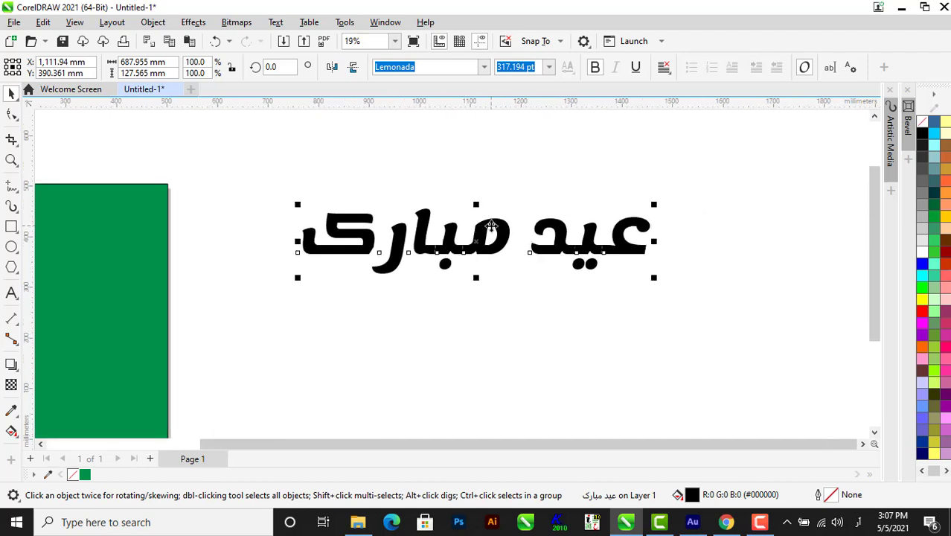
Convert the "عید مبارک" text to curves and break the curve apart into separate letter shapes
{"action": "right_click", "coordinate": [491, 224]}
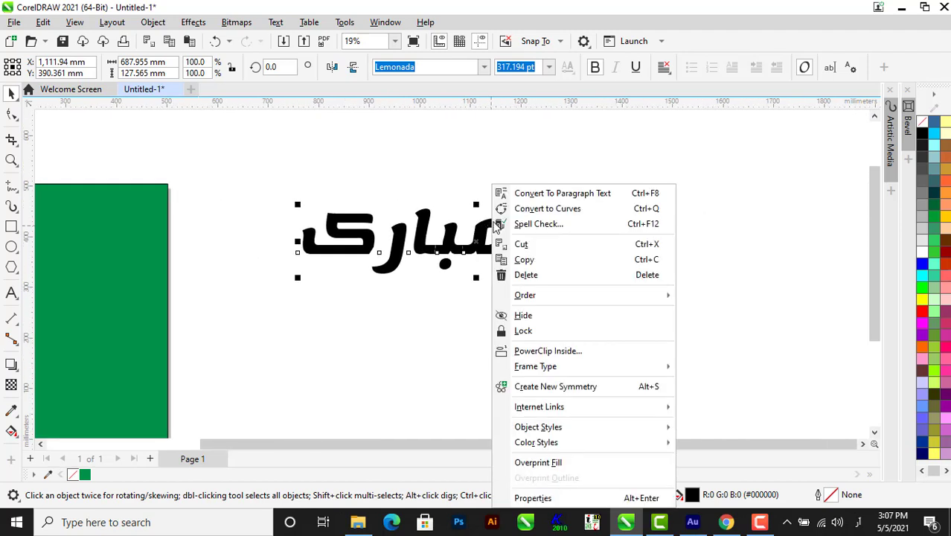
{"action": "left_click", "coordinate": [539, 214]}
{"action": "scroll", "coordinate": [393, 207], "scroll_direction": "up", "scroll_amount": 2}
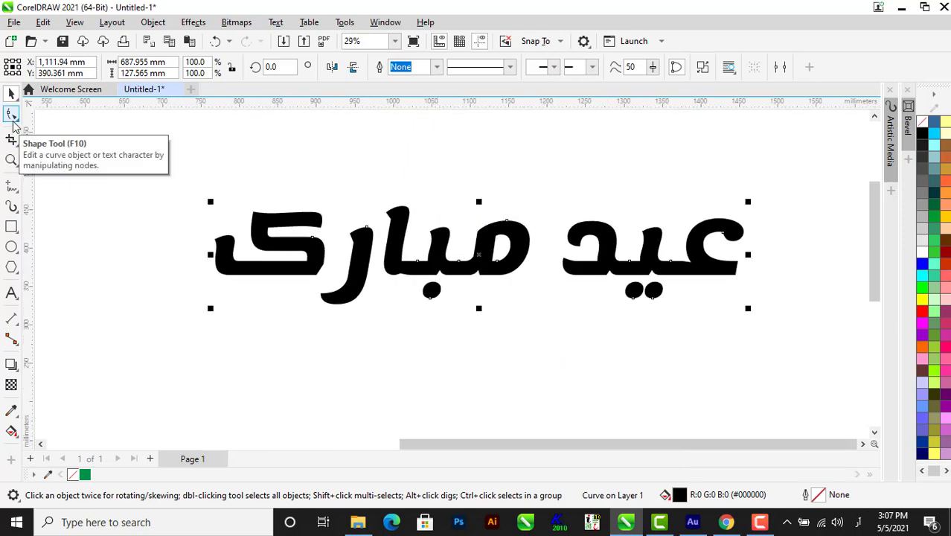
{"action": "left_click", "coordinate": [704, 72]}
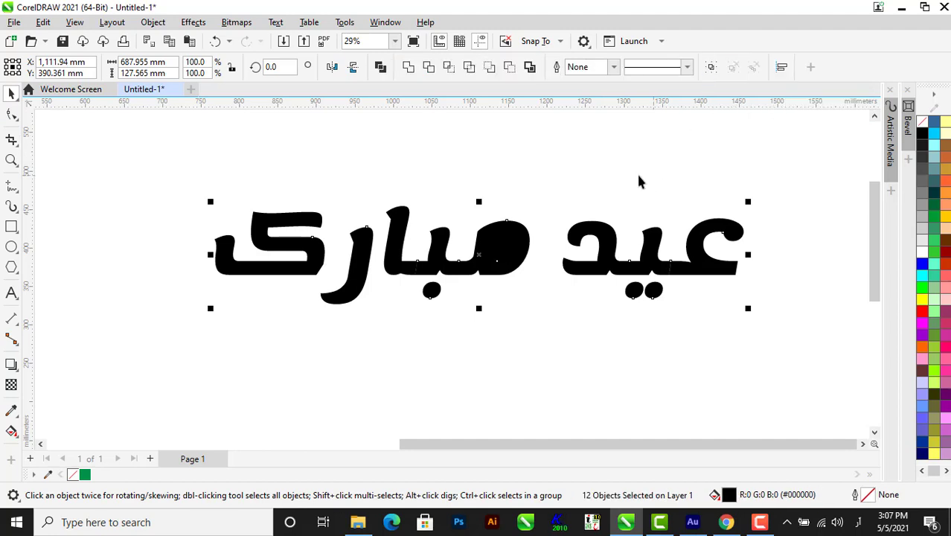
{"action": "left_click", "coordinate": [551, 184]}
Weld the three connected letter shapes of the word "عید" into one curve, leaving out its two dots
{"action": "scroll", "coordinate": [679, 288], "scroll_direction": "up", "scroll_amount": 2}
{"action": "scroll", "coordinate": [679, 288], "scroll_direction": "up", "scroll_amount": 2}
{"action": "left_click", "coordinate": [640, 270]}
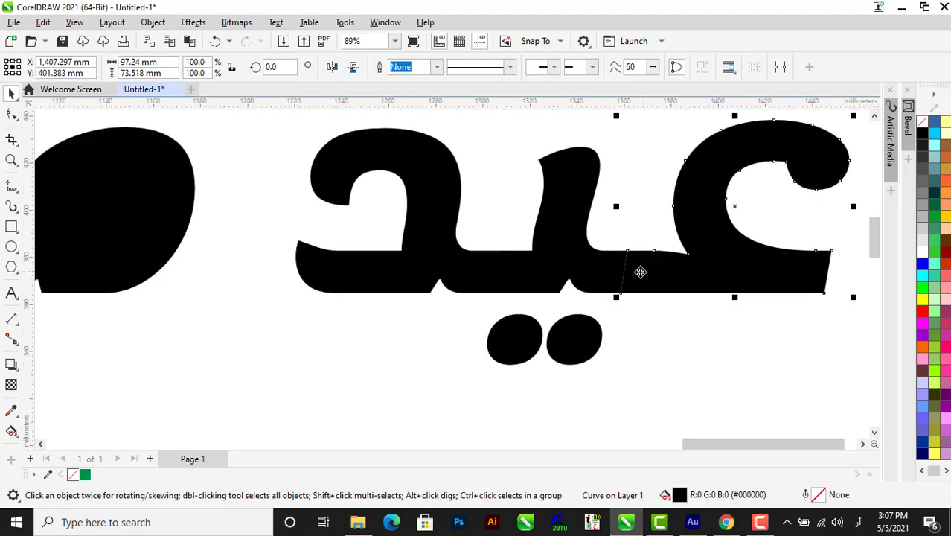
{"action": "left_click", "coordinate": [418, 279], "text": "shift"}
{"action": "scroll", "coordinate": [416, 267], "scroll_direction": "down", "scroll_amount": 1}
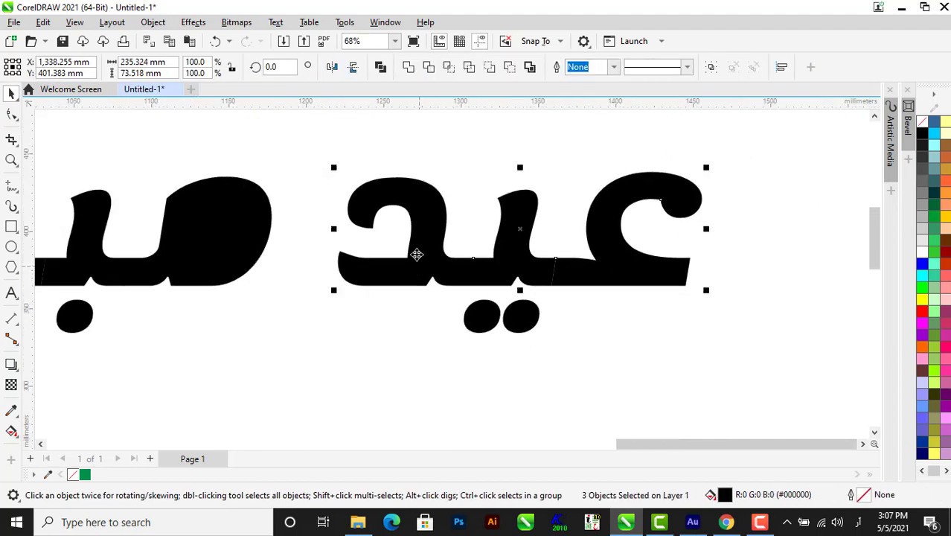
{"action": "left_click", "coordinate": [408, 67]}
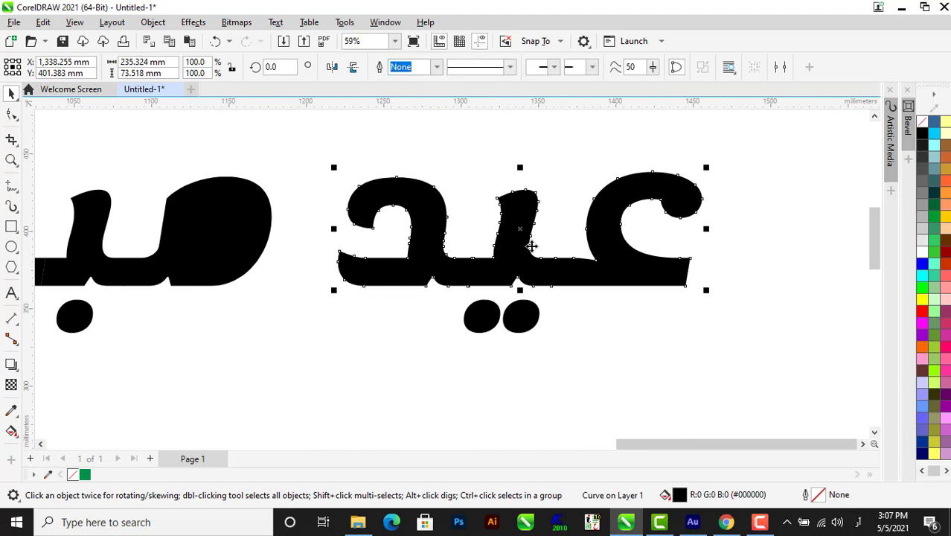
{"action": "scroll", "coordinate": [531, 244], "scroll_direction": "up", "scroll_amount": 1}
{"action": "scroll", "coordinate": [543, 246], "scroll_direction": "up", "scroll_amount": 1}
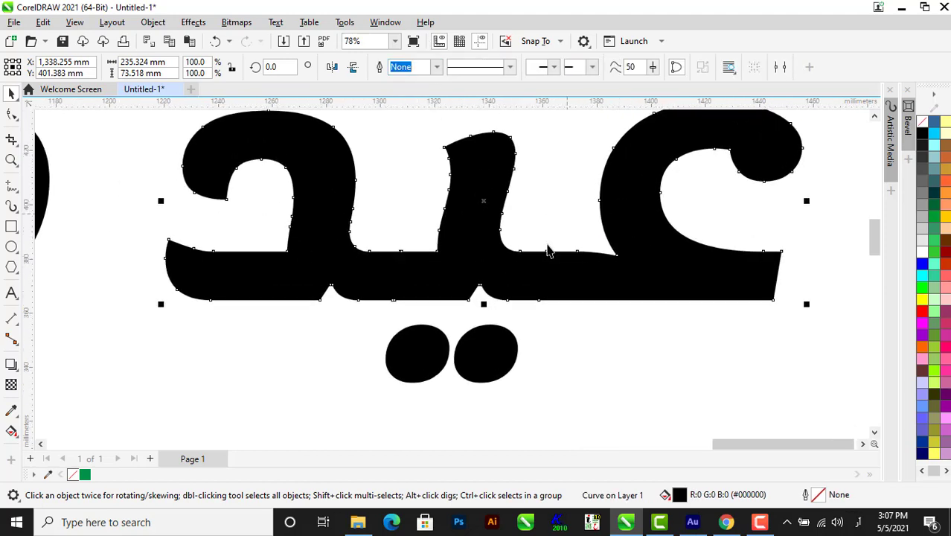
Weld the connected م, ب and ا letter shapes of the word "مبارک" into one curve, leaving out the dot
{"action": "scroll", "coordinate": [558, 321], "scroll_direction": "down", "scroll_amount": 3}
{"action": "scroll", "coordinate": [452, 298], "scroll_direction": "up", "scroll_amount": 2}
{"action": "scroll", "coordinate": [451, 298], "scroll_direction": "up", "scroll_amount": 1}
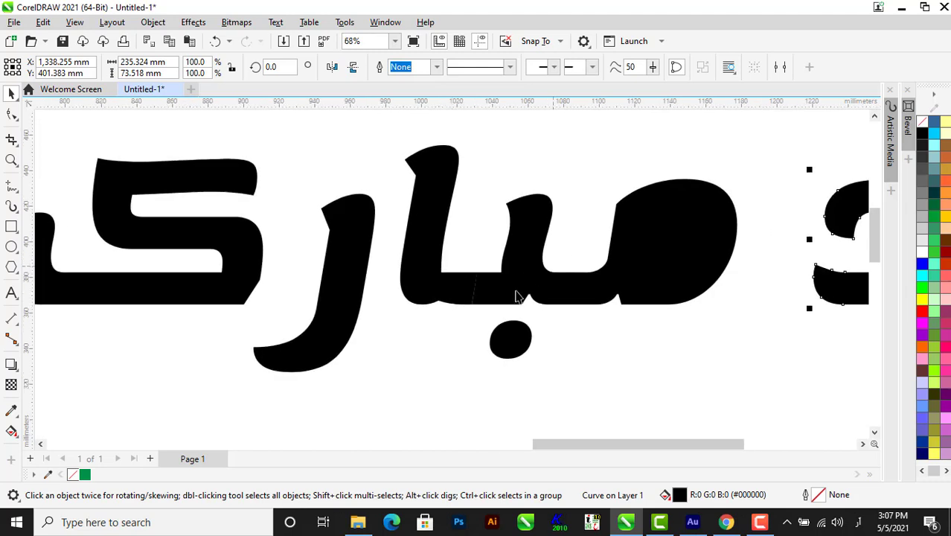
{"action": "left_click", "coordinate": [471, 297]}
{"action": "left_click", "coordinate": [452, 297], "text": "shift"}
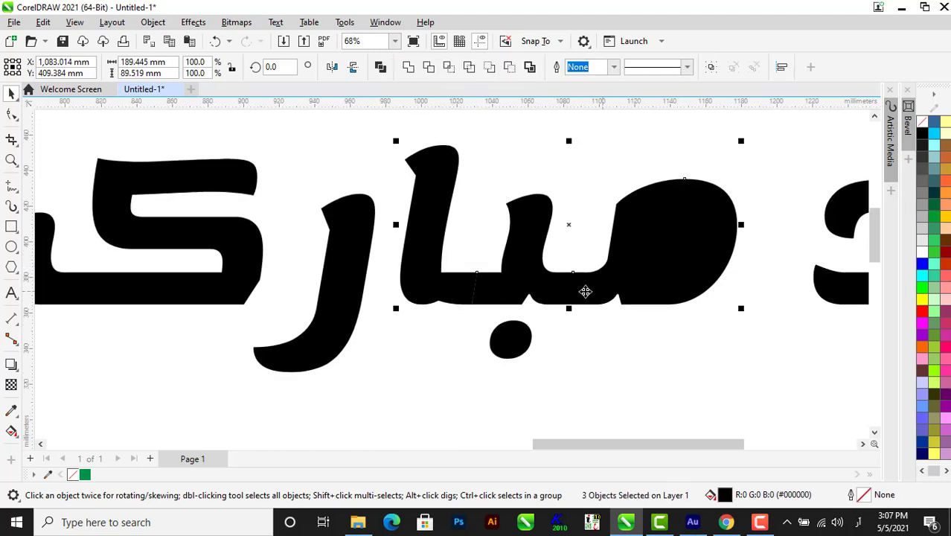
{"action": "left_click", "coordinate": [419, 288], "text": "shift"}
{"action": "scroll", "coordinate": [418, 291], "scroll_direction": "down", "scroll_amount": 1}
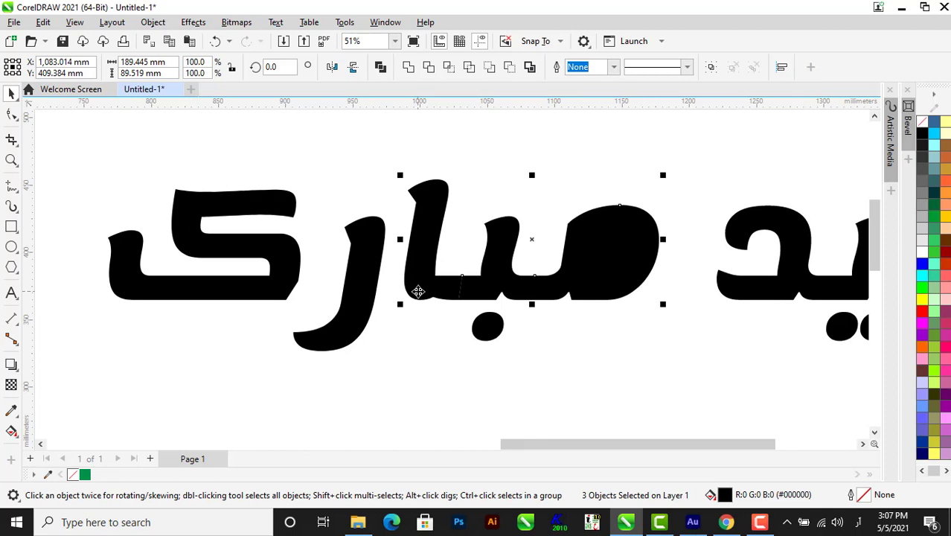
{"action": "left_click", "coordinate": [408, 73]}
{"action": "scroll", "coordinate": [488, 365], "scroll_direction": "up", "scroll_amount": 1}
{"action": "scroll", "coordinate": [456, 342], "scroll_direction": "up", "scroll_amount": 1}
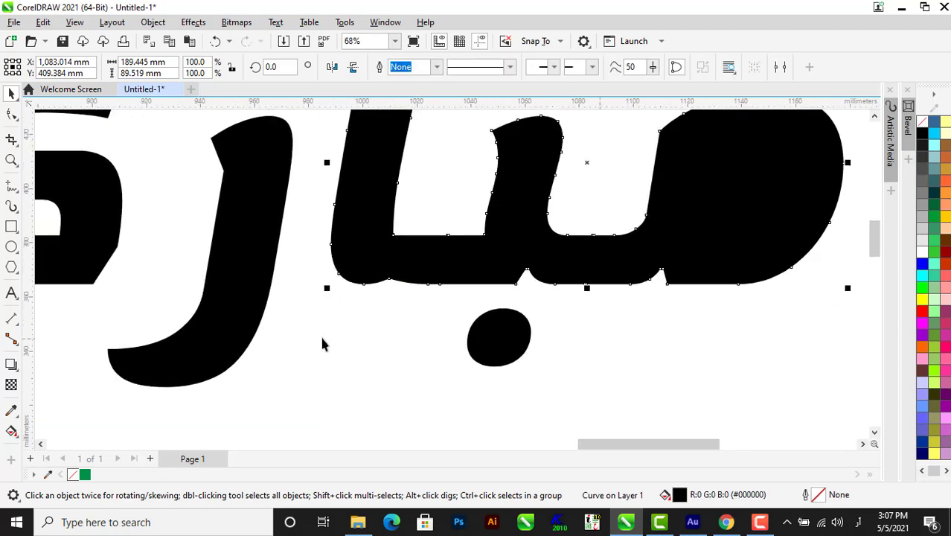
{"action": "scroll", "coordinate": [527, 309], "scroll_direction": "down", "scroll_amount": 4}
{"action": "left_click", "coordinate": [241, 238]}
Move the letter ک about 15 mm to the right so it sits closer to the ر
{"action": "scroll", "coordinate": [364, 315], "scroll_direction": "up", "scroll_amount": 1}
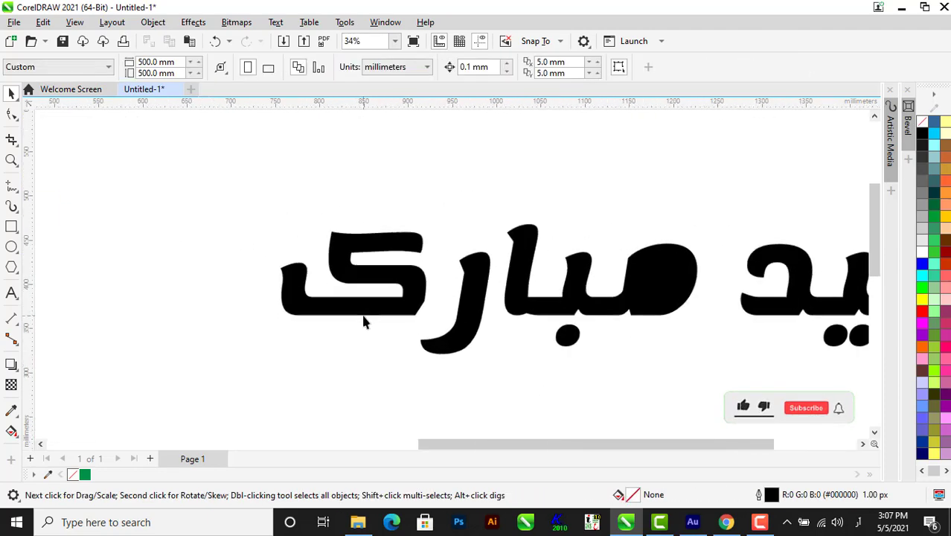
{"action": "left_click", "coordinate": [365, 300]}
{"action": "scroll", "coordinate": [379, 320], "scroll_direction": "up", "scroll_amount": 1}
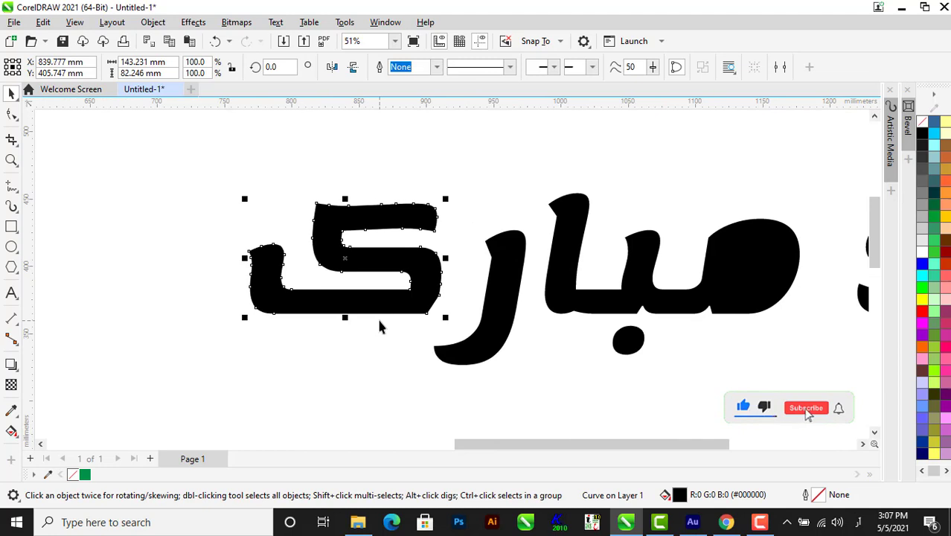
{"action": "scroll", "coordinate": [378, 324], "scroll_direction": "up", "scroll_amount": 1}
{"action": "left_click_drag", "start_coordinate": [381, 316], "coordinate": [403, 315]}
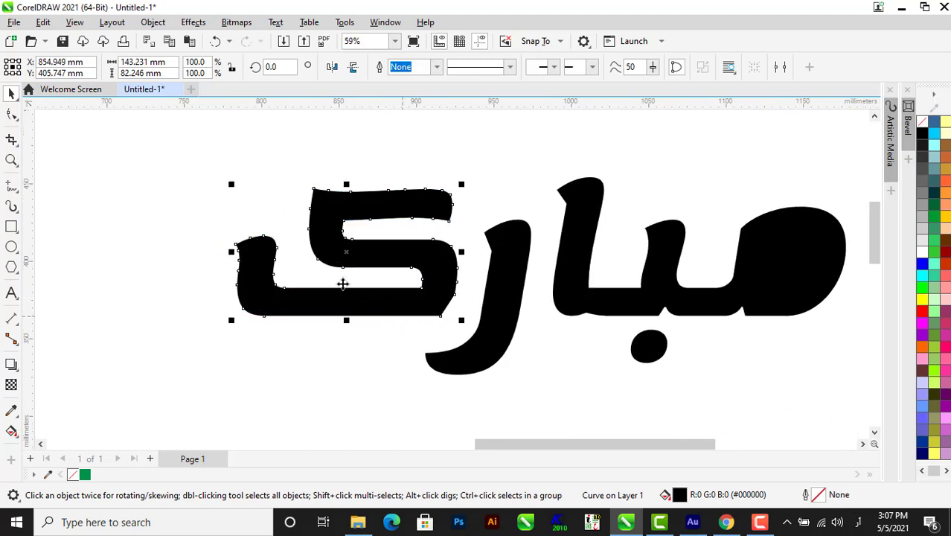
Move the letters ک and ر together about 4.5 mm closer to the ا of "مبارک"
{"action": "scroll", "coordinate": [342, 283], "scroll_direction": "down", "scroll_amount": 3}
{"action": "left_click_drag", "start_coordinate": [195, 173], "coordinate": [472, 382]}
{"action": "scroll", "coordinate": [428, 319], "scroll_direction": "up", "scroll_amount": 2}
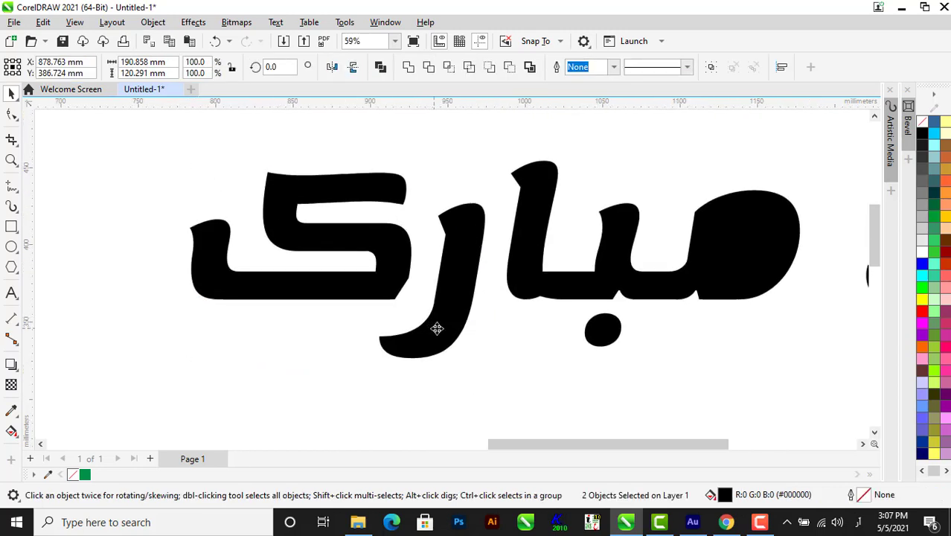
{"action": "left_click_drag", "start_coordinate": [435, 325], "coordinate": [441, 335]}
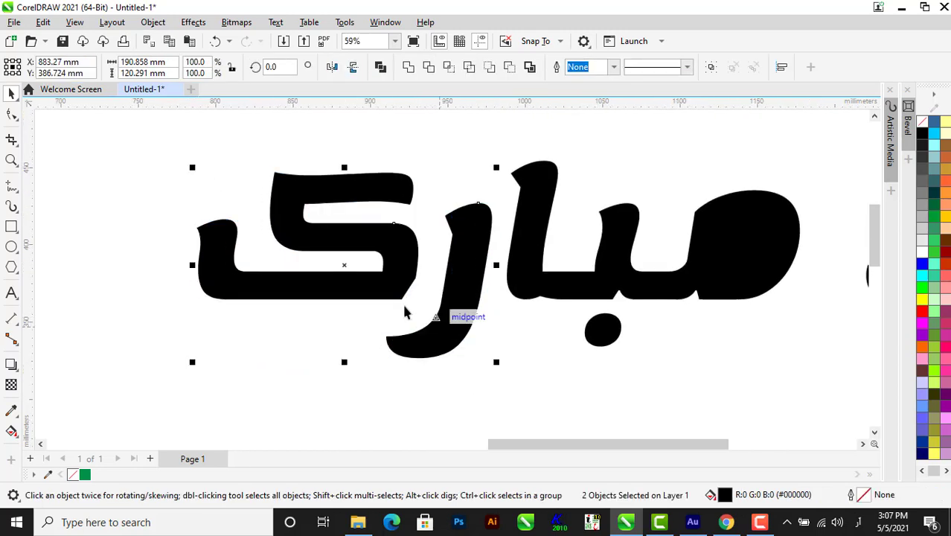
{"action": "scroll", "coordinate": [214, 186], "scroll_direction": "down", "scroll_amount": 1}
{"action": "left_click", "coordinate": [214, 187]}
{"action": "scroll", "coordinate": [191, 165], "scroll_direction": "down", "scroll_amount": 1}
{"action": "left_click_drag", "start_coordinate": [191, 165], "coordinate": [501, 342]}
{"action": "left_click", "coordinate": [378, 276]}
Enlarge the dot of "مبارک" to about 130.7% and move it left beneath the ا
{"action": "scroll", "coordinate": [438, 312], "scroll_direction": "up", "scroll_amount": 2}
{"action": "left_click", "coordinate": [432, 304]}
{"action": "scroll", "coordinate": [430, 305], "scroll_direction": "up", "scroll_amount": 1}
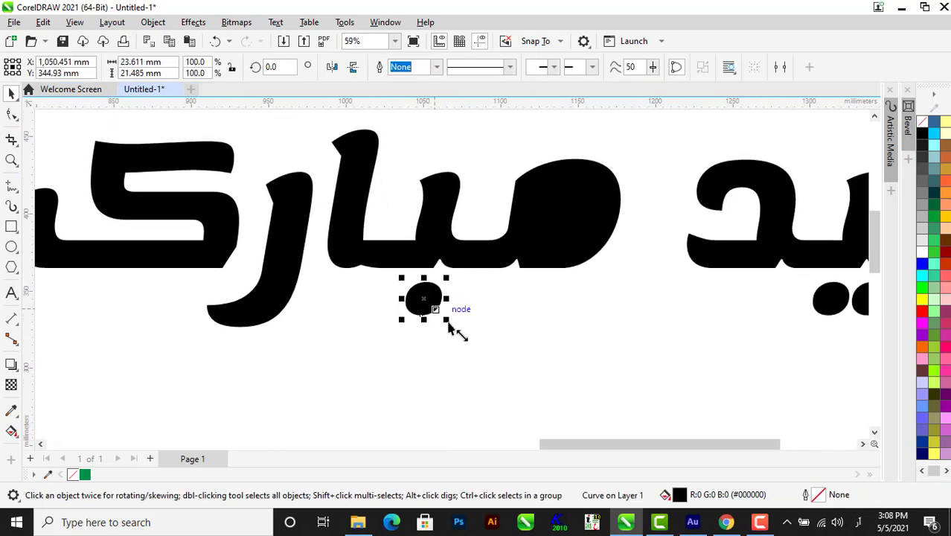
{"action": "left_click_drag", "start_coordinate": [448, 321], "coordinate": [377, 318]}
{"action": "scroll", "coordinate": [439, 318], "scroll_direction": "up", "scroll_amount": 1}
{"action": "scroll", "coordinate": [377, 318], "scroll_direction": "down", "scroll_amount": 2}
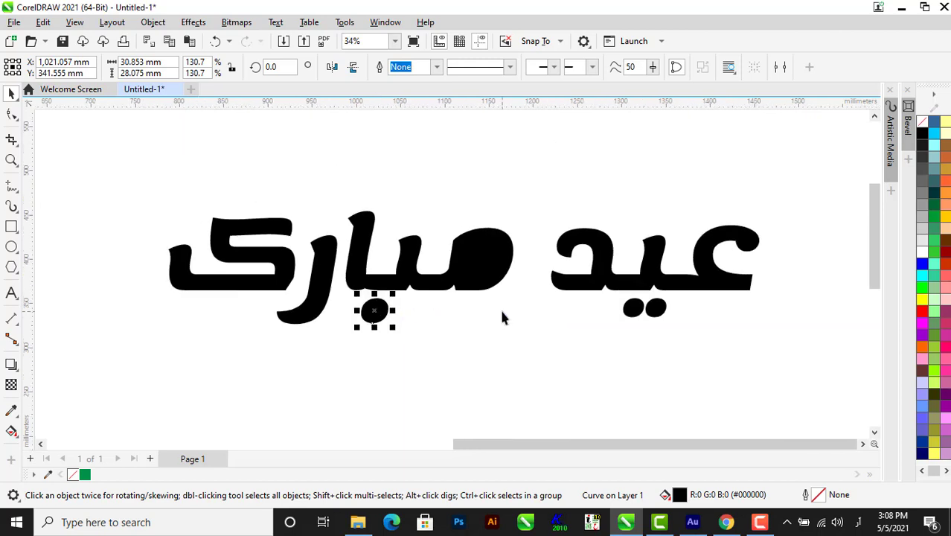
Combine all five pieces of "مبارک" into one curve, opening the counter of the م
{"action": "scroll", "coordinate": [500, 306], "scroll_direction": "down", "scroll_amount": 2}
{"action": "left_click_drag", "start_coordinate": [149, 172], "coordinate": [529, 358]}
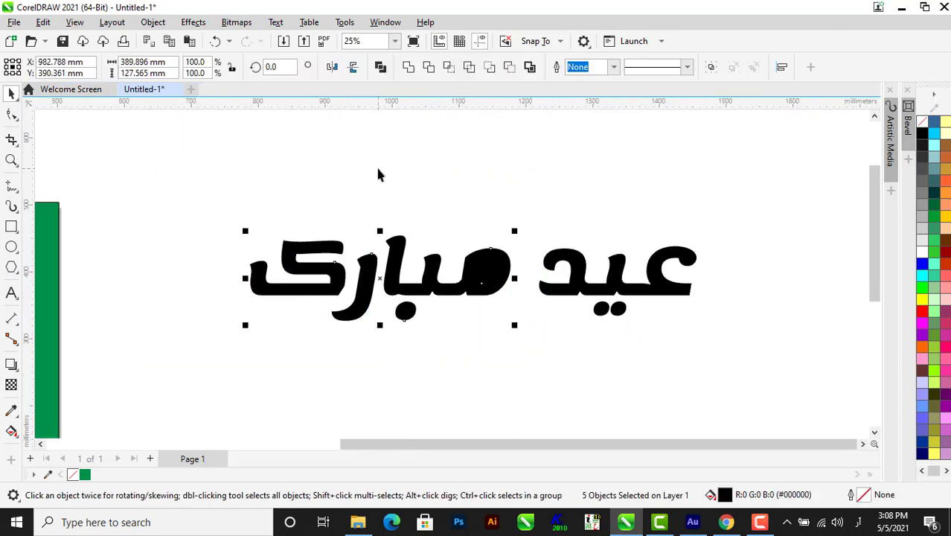
{"action": "left_click", "coordinate": [381, 68]}
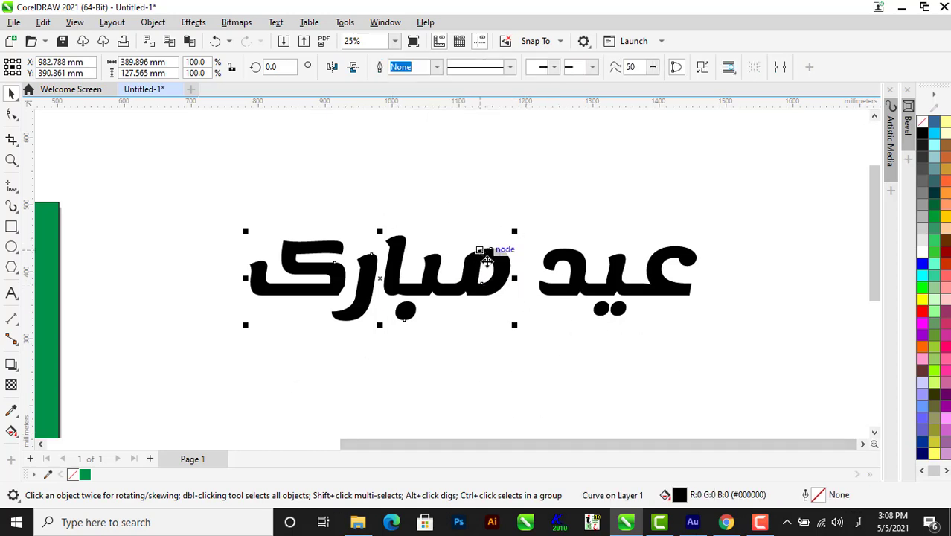
{"action": "scroll", "coordinate": [489, 257], "scroll_direction": "up", "scroll_amount": 1}
{"action": "scroll", "coordinate": [477, 277], "scroll_direction": "up", "scroll_amount": 1}
{"action": "scroll", "coordinate": [501, 347], "scroll_direction": "down", "scroll_amount": 3}
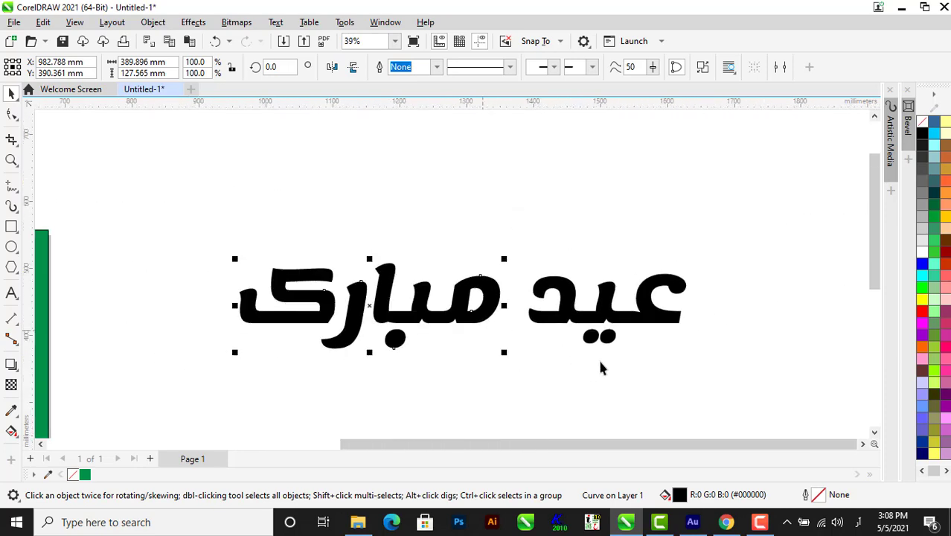
Move the two dots of "عید" about 16 mm left and enlarge the pair to about 55 mm wide
{"action": "scroll", "coordinate": [601, 361], "scroll_direction": "up", "scroll_amount": 2}
{"action": "left_click", "coordinate": [601, 333]}
{"action": "scroll", "coordinate": [592, 337], "scroll_direction": "up", "scroll_amount": 1}
{"action": "left_click", "coordinate": [564, 330], "text": "shift"}
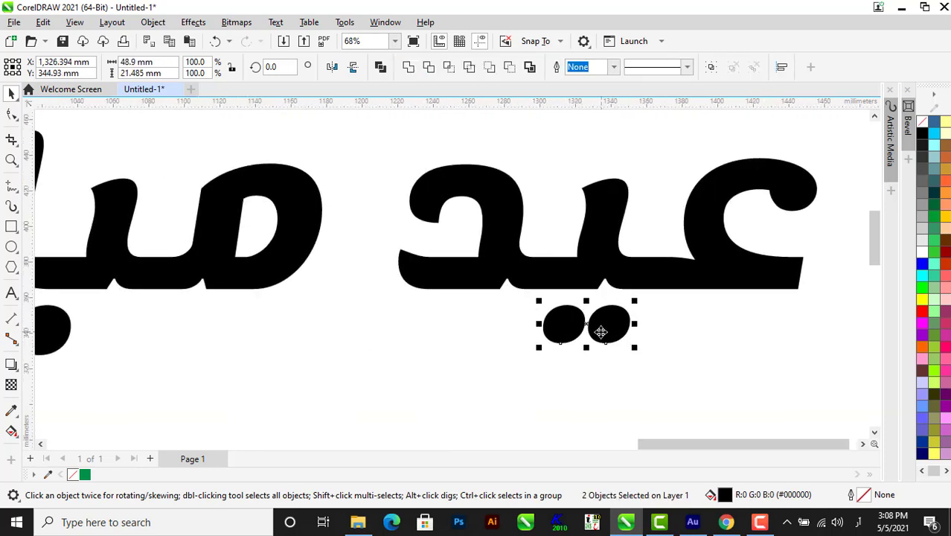
{"action": "left_click_drag", "start_coordinate": [600, 331], "coordinate": [575, 336]}
{"action": "left_click_drag", "start_coordinate": [612, 362], "coordinate": [624, 366]}
{"action": "scroll", "coordinate": [658, 361], "scroll_direction": "down", "scroll_amount": 1}
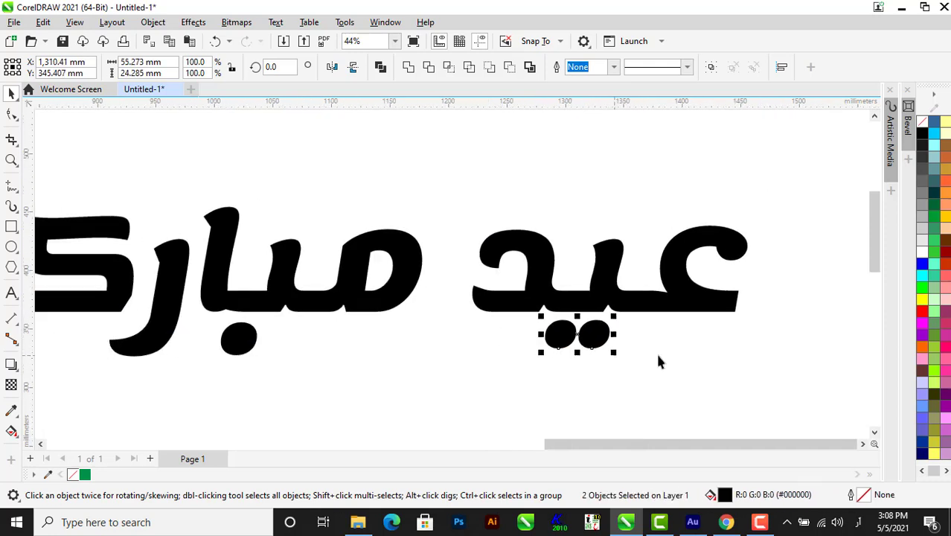
Combine the "عید" letter curve and its two dots into one curve
{"action": "left_click", "coordinate": [654, 358]}
{"action": "scroll", "coordinate": [652, 356], "scroll_direction": "down", "scroll_amount": 1}
{"action": "left_click_drag", "start_coordinate": [778, 223], "coordinate": [513, 410]}
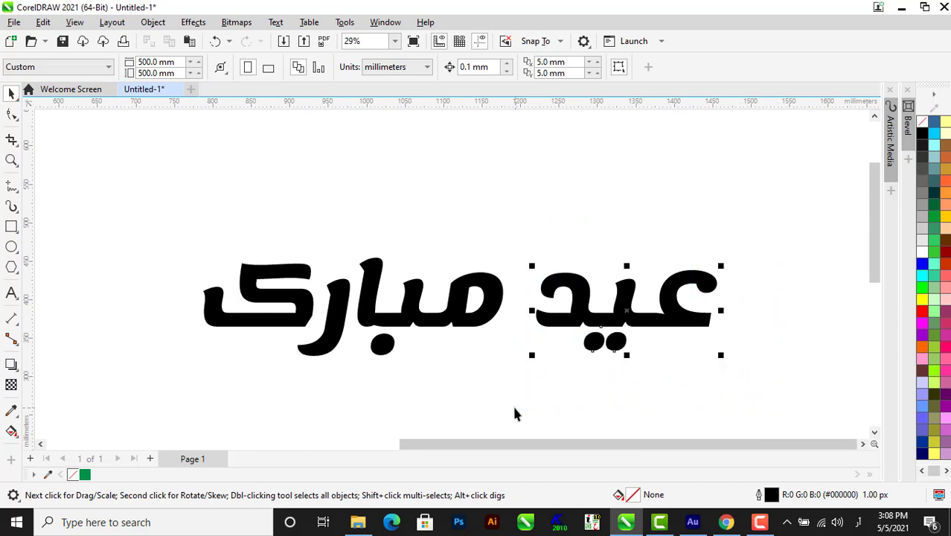
{"action": "left_click", "coordinate": [414, 67]}
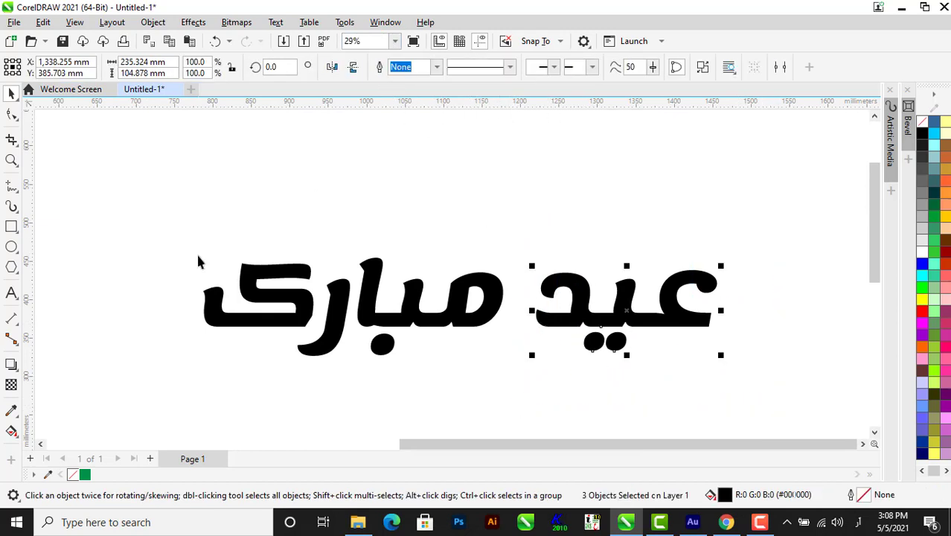
Place "عید" above "مبارک" and enlarge it to about 130.6%
{"action": "scroll", "coordinate": [196, 252], "scroll_direction": "down", "scroll_amount": 2}
{"action": "left_click_drag", "start_coordinate": [125, 194], "coordinate": [480, 383]}
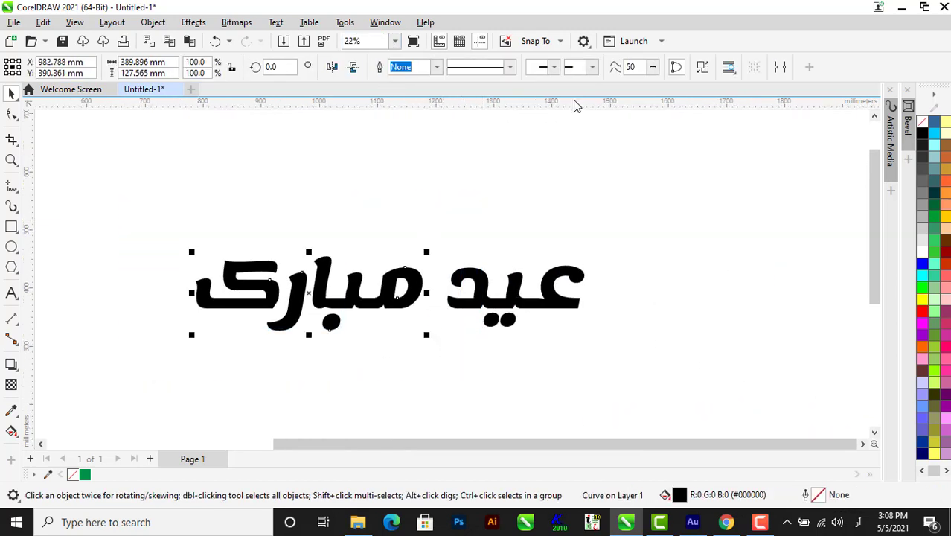
{"action": "left_click", "coordinate": [544, 314]}
{"action": "left_click_drag", "start_coordinate": [545, 322], "coordinate": [354, 248]}
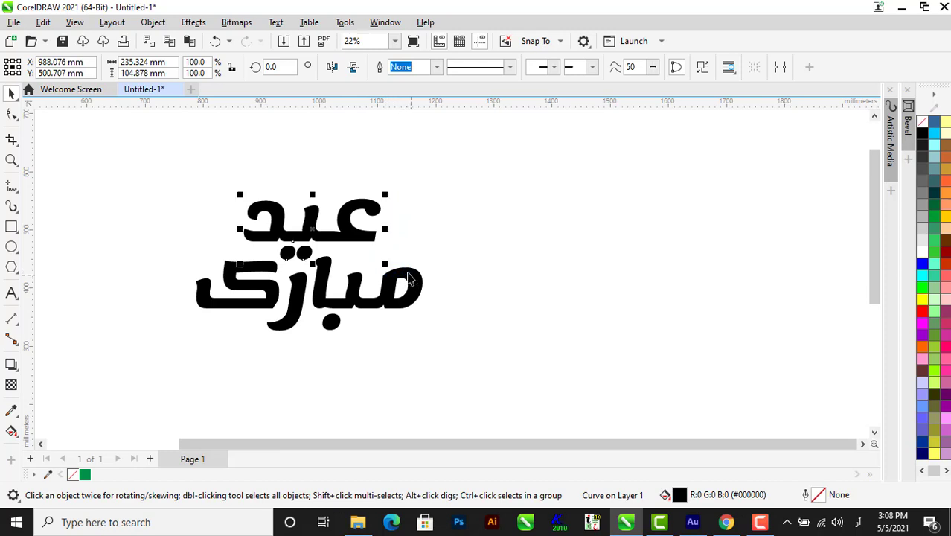
{"action": "left_click_drag", "start_coordinate": [386, 265], "coordinate": [418, 281]}
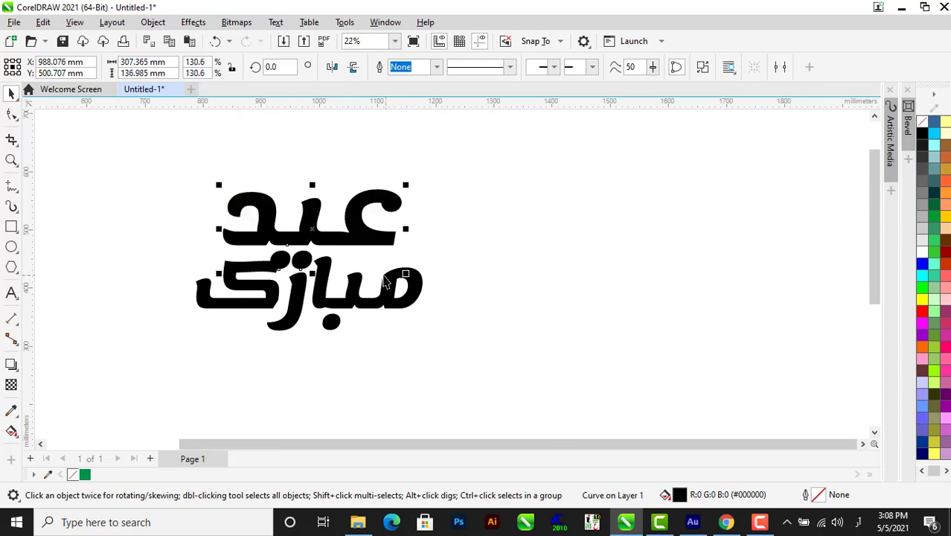
Raise "عید" slightly above "مبارک" and align the two words on a common vertical centre line
{"action": "scroll", "coordinate": [325, 229], "scroll_direction": "up", "scroll_amount": 2}
{"action": "left_click_drag", "start_coordinate": [336, 239], "coordinate": [344, 232]}
{"action": "scroll", "coordinate": [344, 253], "scroll_direction": "down", "scroll_amount": 1}
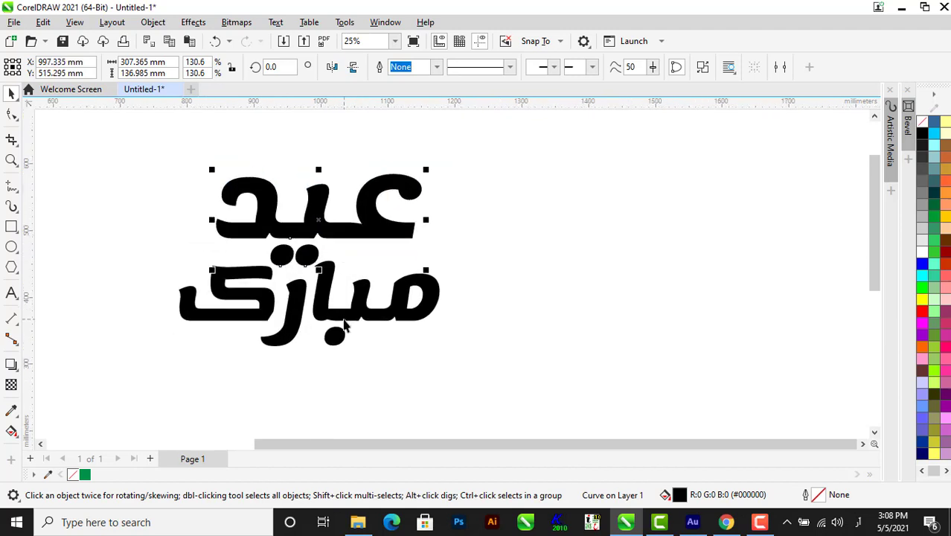
{"action": "left_click", "coordinate": [345, 319], "text": "shift"}
{"action": "key", "text": "c"}
{"action": "left_click", "coordinate": [514, 303]}
Nudge "عید" slightly to the right above "مبارک"
{"action": "scroll", "coordinate": [365, 288], "scroll_direction": "up", "scroll_amount": 2}
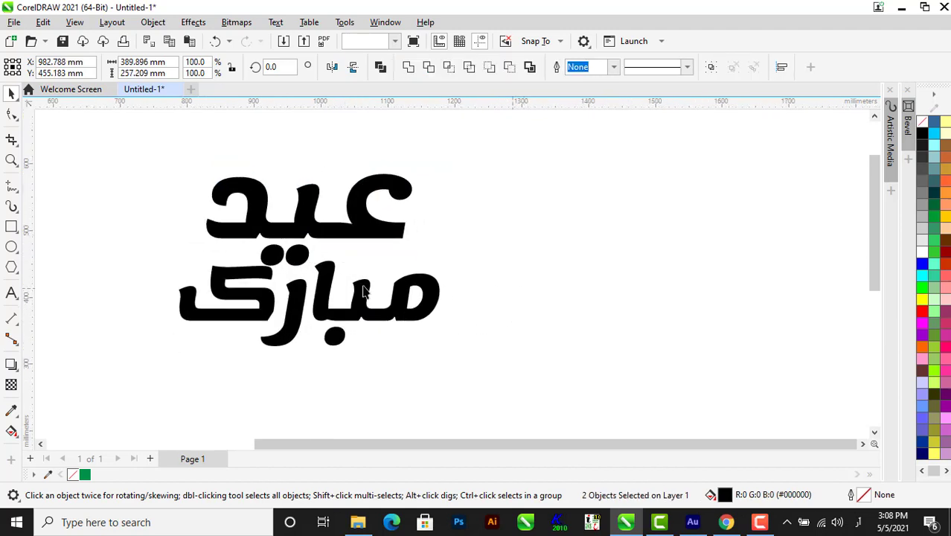
{"action": "left_click", "coordinate": [345, 217]}
{"action": "scroll", "coordinate": [346, 217], "scroll_direction": "up", "scroll_amount": 1}
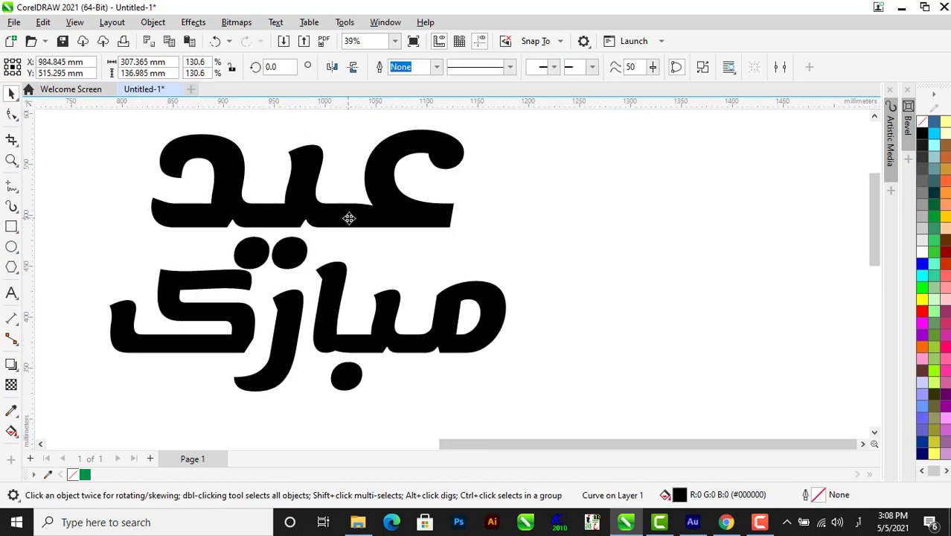
{"action": "left_click_drag", "start_coordinate": [349, 218], "coordinate": [350, 218]}
{"action": "scroll", "coordinate": [525, 228], "scroll_direction": "down", "scroll_amount": 2}
{"action": "scroll", "coordinate": [364, 209], "scroll_direction": "down", "scroll_amount": 1}
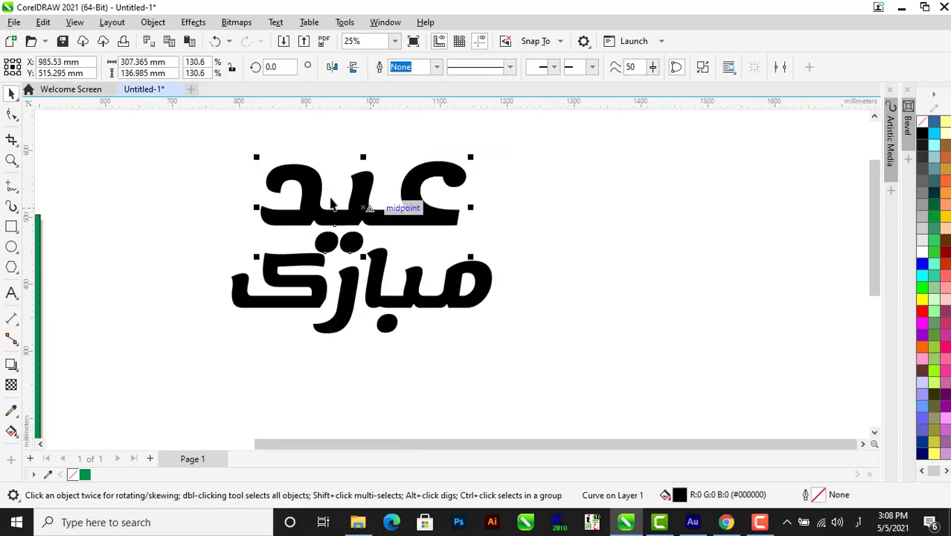
Lengthen the baseline joint of "عید" by shifting the nodes of the ع outward, making the word about 343 mm wide
{"action": "scroll", "coordinate": [261, 201], "scroll_direction": "up", "scroll_amount": 2}
{"action": "scroll", "coordinate": [386, 235], "scroll_direction": "down", "scroll_amount": 2}
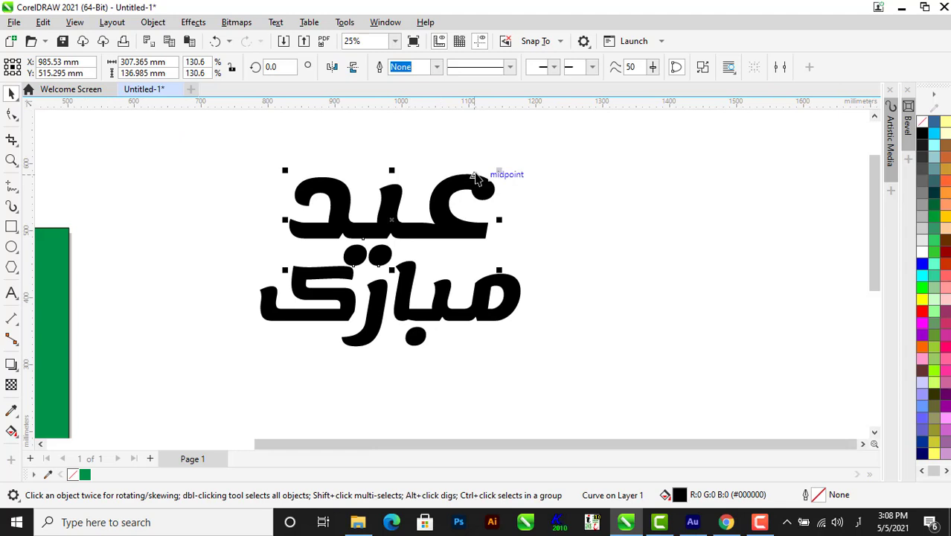
{"action": "scroll", "coordinate": [392, 202], "scroll_direction": "up", "scroll_amount": 2}
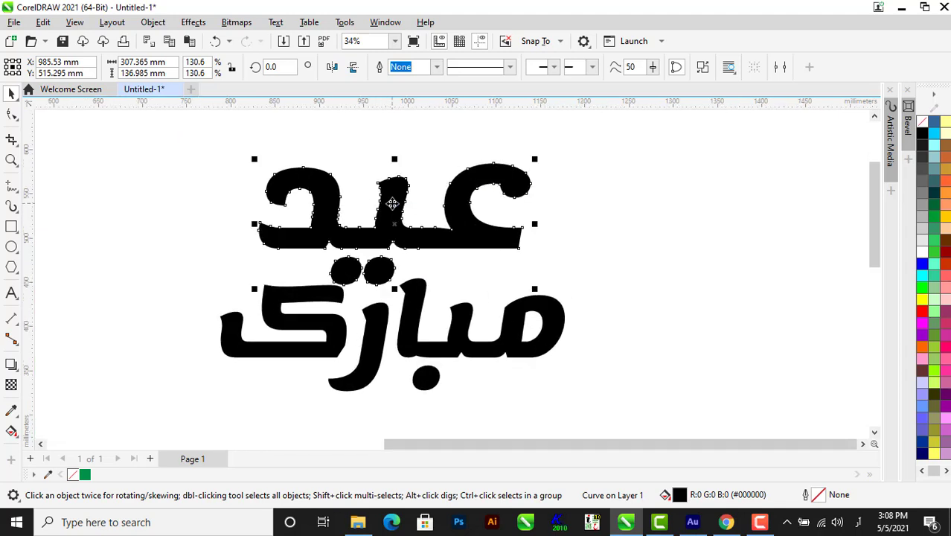
{"action": "left_click", "coordinate": [12, 113]}
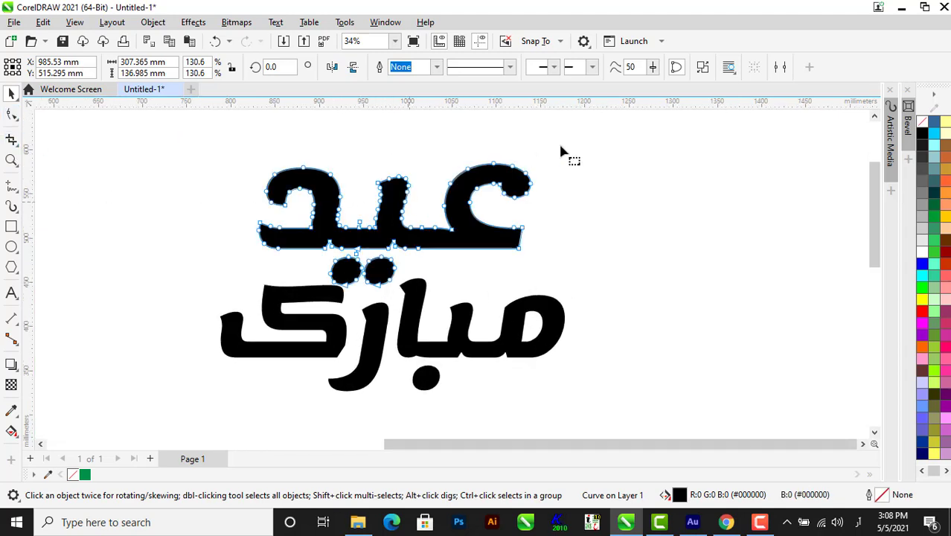
{"action": "left_click_drag", "start_coordinate": [583, 140], "coordinate": [413, 293]}
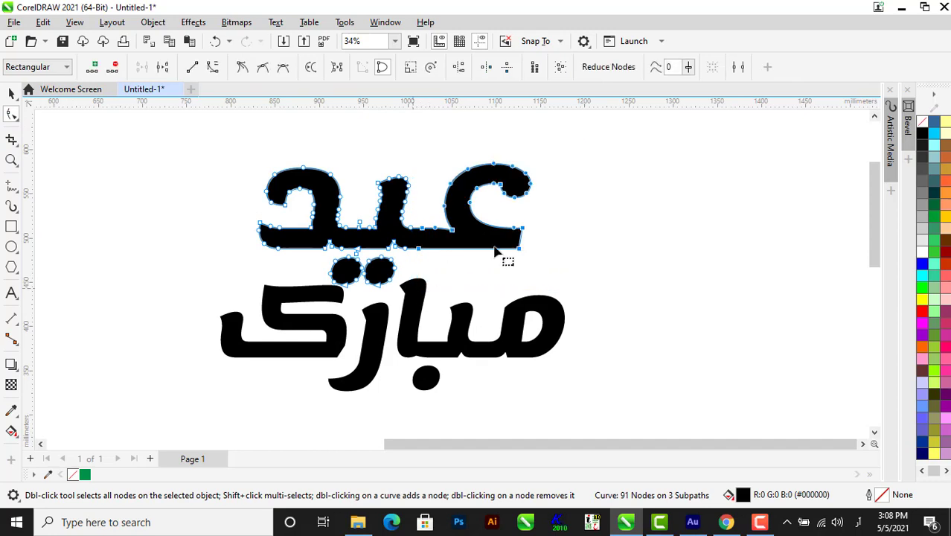
{"action": "left_click_drag", "start_coordinate": [520, 251], "coordinate": [551, 250]}
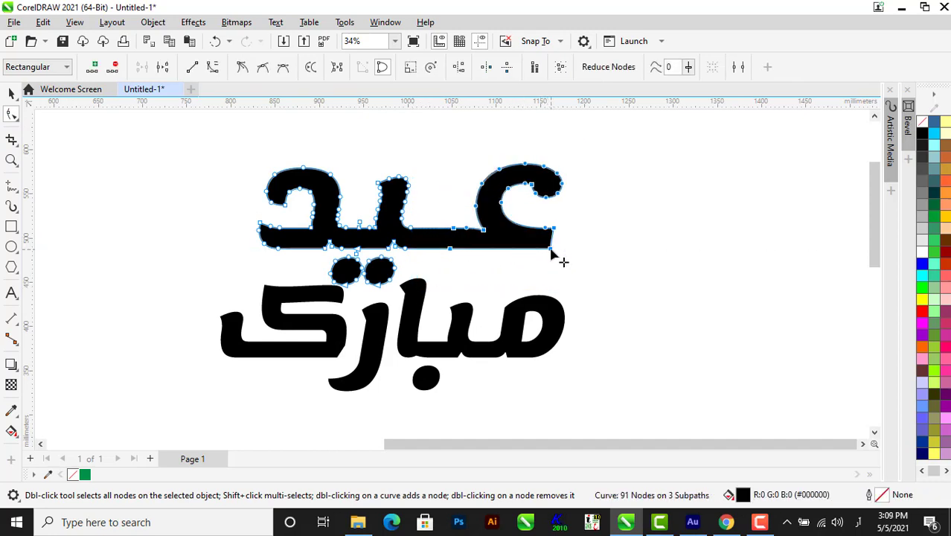
{"action": "key", "text": "space"}
{"action": "scroll", "coordinate": [339, 232], "scroll_direction": "down", "scroll_amount": 1}
{"action": "scroll", "coordinate": [203, 209], "scroll_direction": "up", "scroll_amount": 1}
{"action": "scroll", "coordinate": [215, 208], "scroll_direction": "down", "scroll_amount": 3}
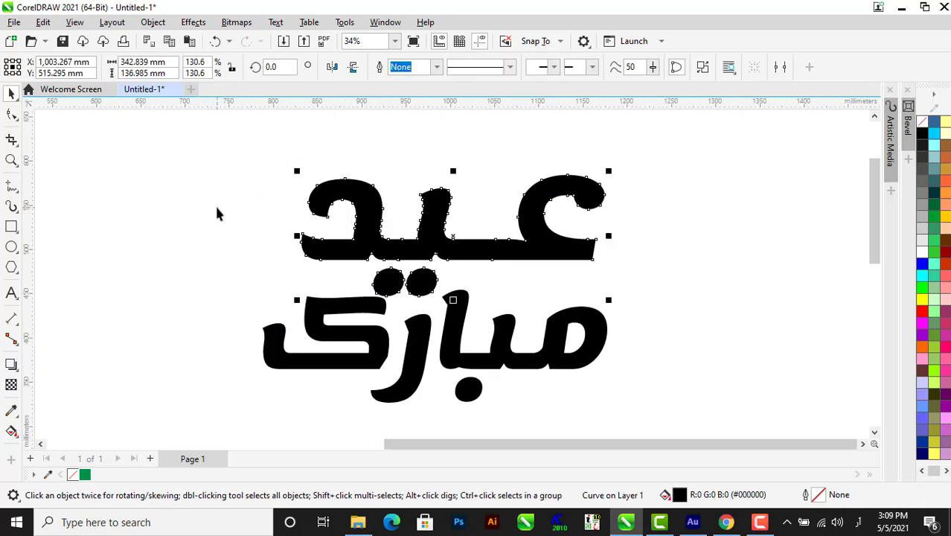
Shift "عید" to the right so its end roughly lines up with the right end of "مبارک"
{"action": "left_click", "coordinate": [217, 221]}
{"action": "scroll", "coordinate": [249, 180], "scroll_direction": "up", "scroll_amount": 2}
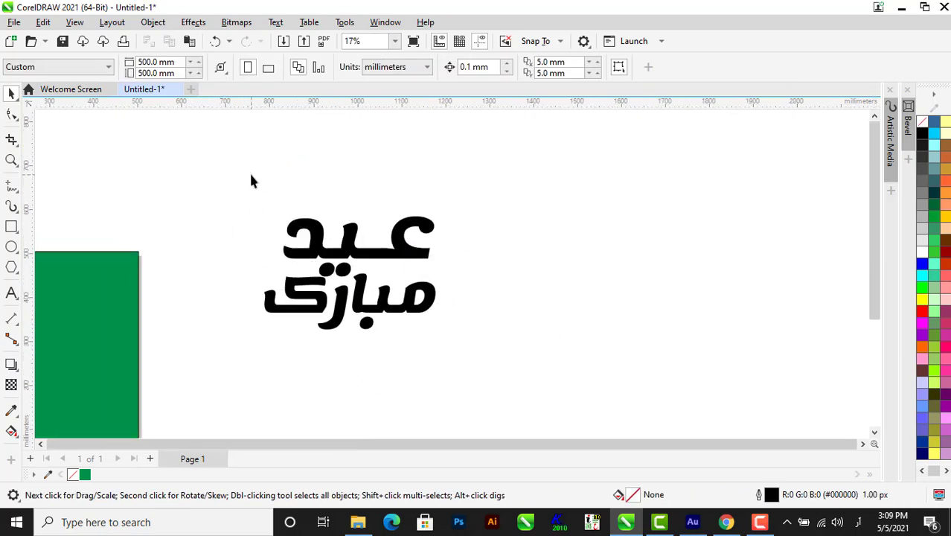
{"action": "scroll", "coordinate": [365, 271], "scroll_direction": "up", "scroll_amount": 1}
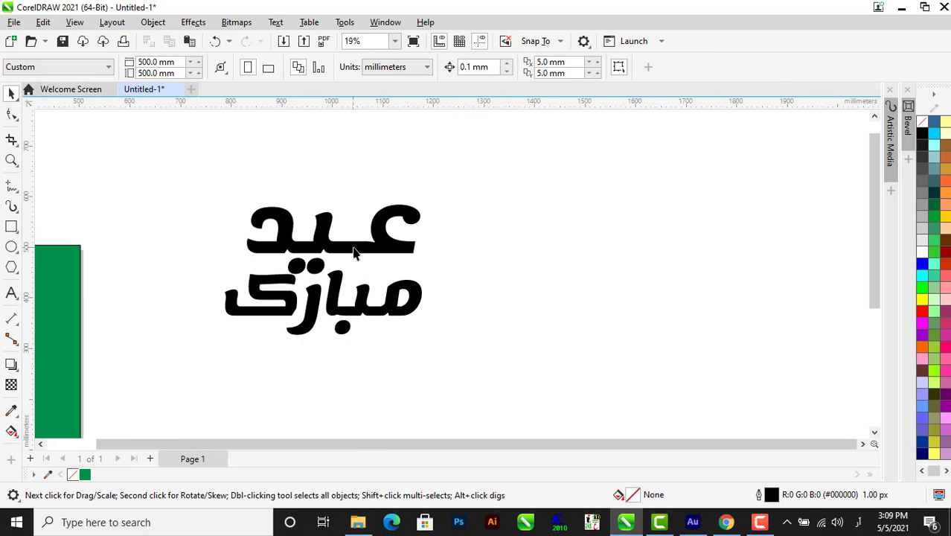
{"action": "left_click", "coordinate": [355, 253]}
{"action": "scroll", "coordinate": [316, 255], "scroll_direction": "up", "scroll_amount": 3}
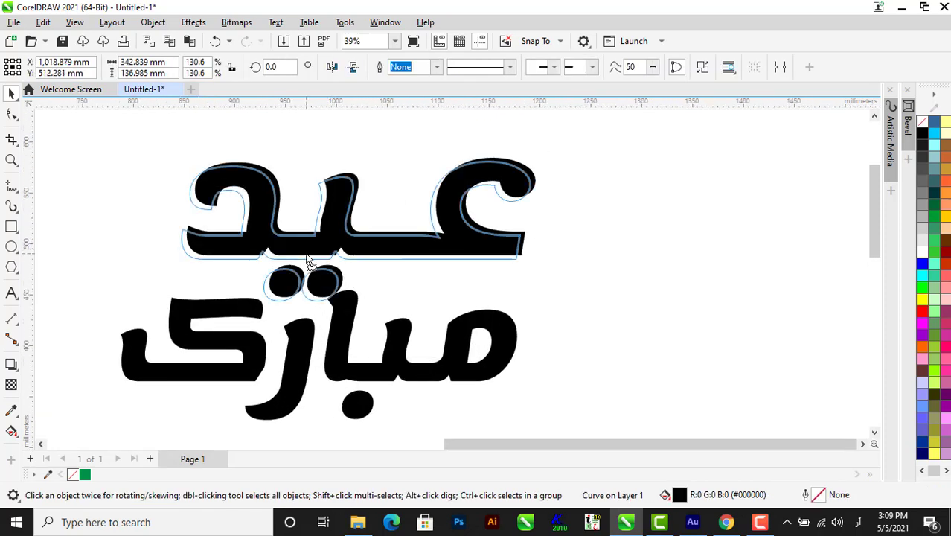
{"action": "left_click_drag", "start_coordinate": [309, 261], "coordinate": [300, 251]}
{"action": "scroll", "coordinate": [301, 252], "scroll_direction": "down", "scroll_amount": 2}
Weld "عید" and "مبارک" into a single curve
{"action": "left_click", "coordinate": [207, 200]}
{"action": "scroll", "coordinate": [226, 198], "scroll_direction": "down", "scroll_amount": 2}
{"action": "scroll", "coordinate": [181, 197], "scroll_direction": "up", "scroll_amount": 1}
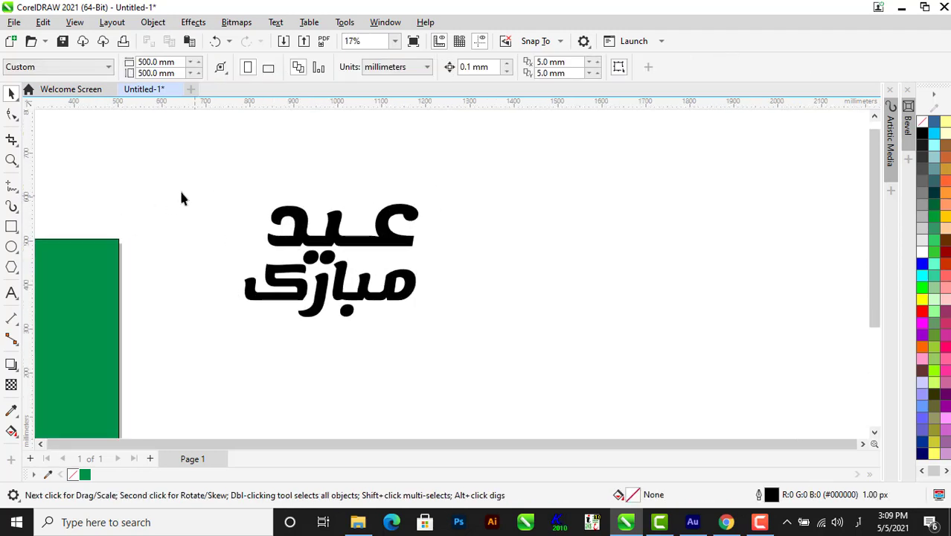
{"action": "left_click_drag", "start_coordinate": [449, 346], "coordinate": [425, 329]}
{"action": "scroll", "coordinate": [381, 301], "scroll_direction": "down", "scroll_amount": 2}
{"action": "scroll", "coordinate": [393, 300], "scroll_direction": "up", "scroll_amount": 1}
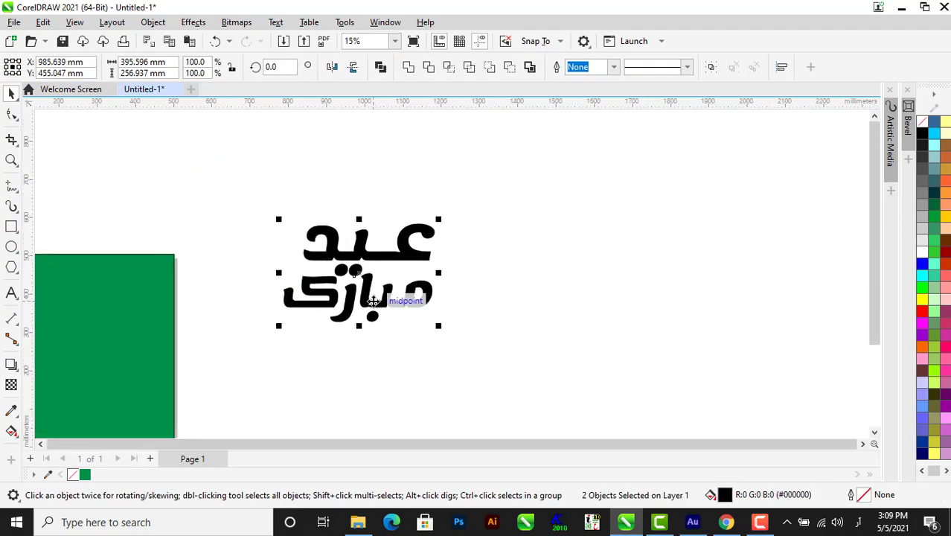
{"action": "left_click", "coordinate": [408, 67]}
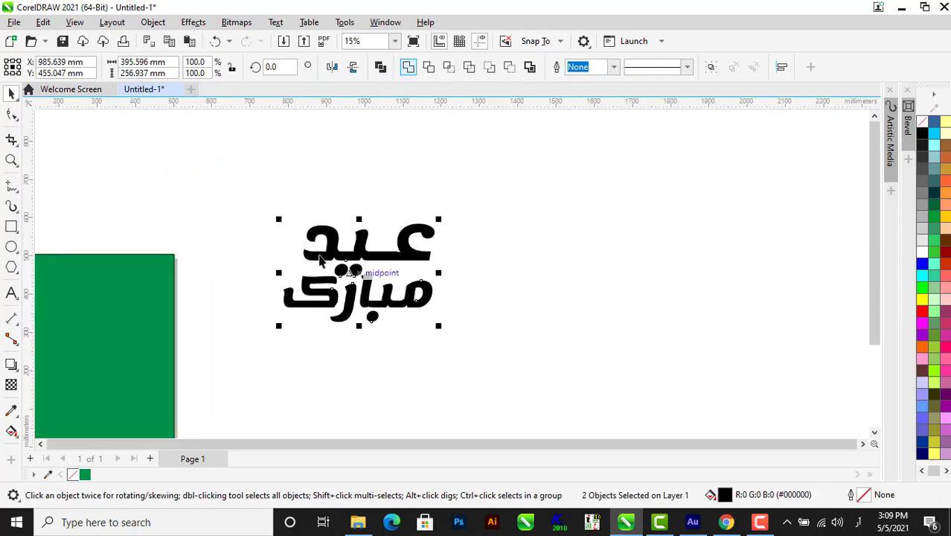
{"action": "scroll", "coordinate": [285, 240], "scroll_direction": "up", "scroll_amount": 1}
{"action": "left_click", "coordinate": [284, 256]}
{"action": "scroll", "coordinate": [393, 260], "scroll_direction": "down", "scroll_amount": 4}
{"action": "left_click", "coordinate": [389, 288]}
{"action": "scroll", "coordinate": [384, 306], "scroll_direction": "up", "scroll_amount": 2}
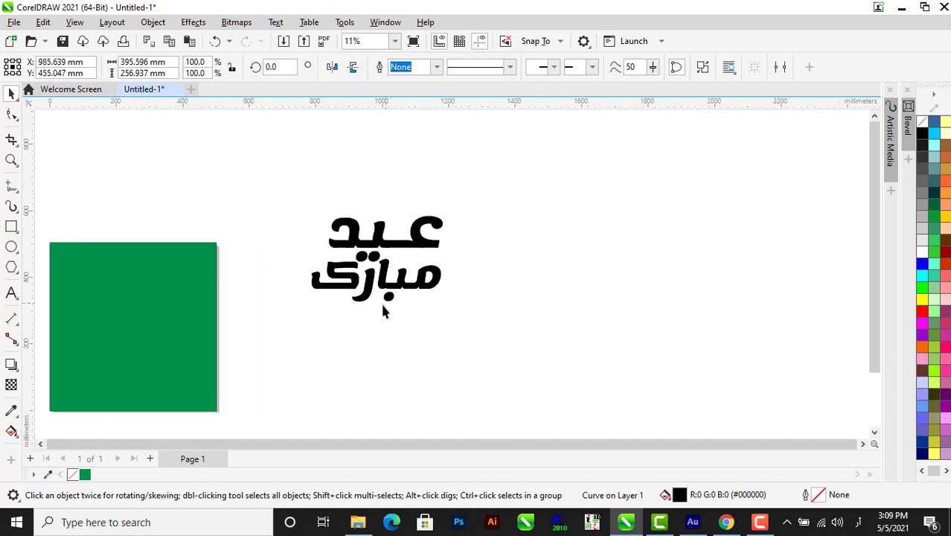
{"action": "left_click", "coordinate": [403, 287]}
{"action": "scroll", "coordinate": [417, 286], "scroll_direction": "down", "scroll_amount": 2}
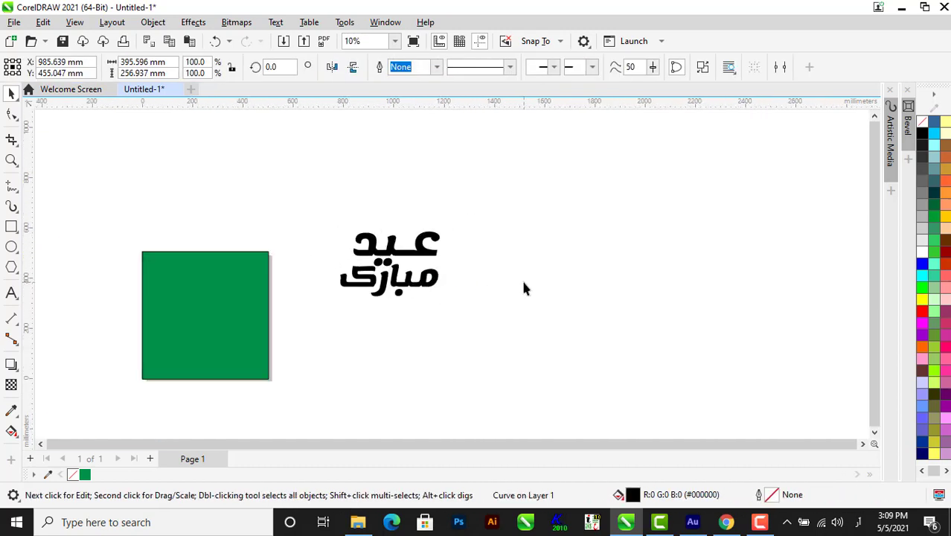
{"action": "left_click", "coordinate": [521, 278]}
{"action": "scroll", "coordinate": [387, 276], "scroll_direction": "up", "scroll_amount": 4}
{"action": "scroll", "coordinate": [408, 282], "scroll_direction": "down", "scroll_amount": 1}
Fill the welded "عید مبارک" lettering with golden yellow (#FFCC00)
{"action": "left_click", "coordinate": [408, 283]}
{"action": "scroll", "coordinate": [409, 282], "scroll_direction": "up", "scroll_amount": 3}
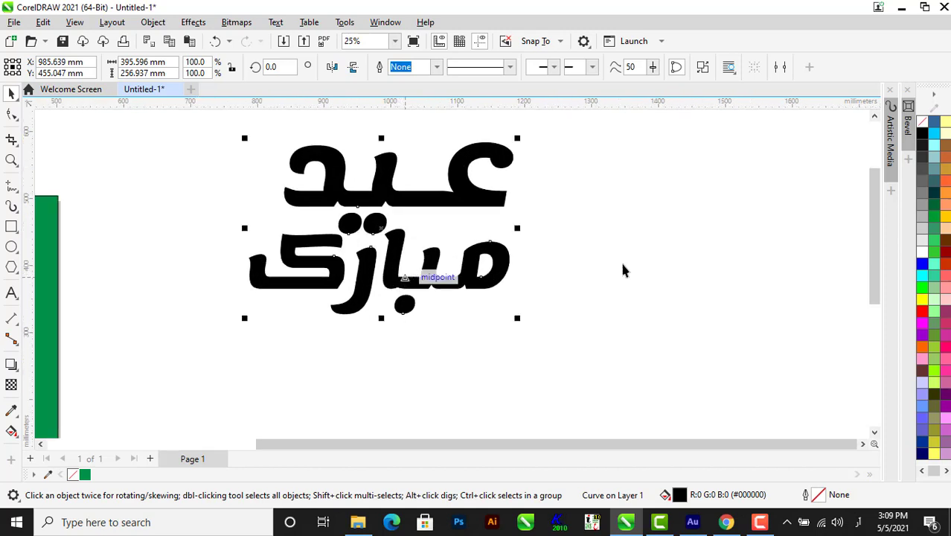
{"action": "scroll", "coordinate": [809, 289], "scroll_direction": "up", "scroll_amount": 1}
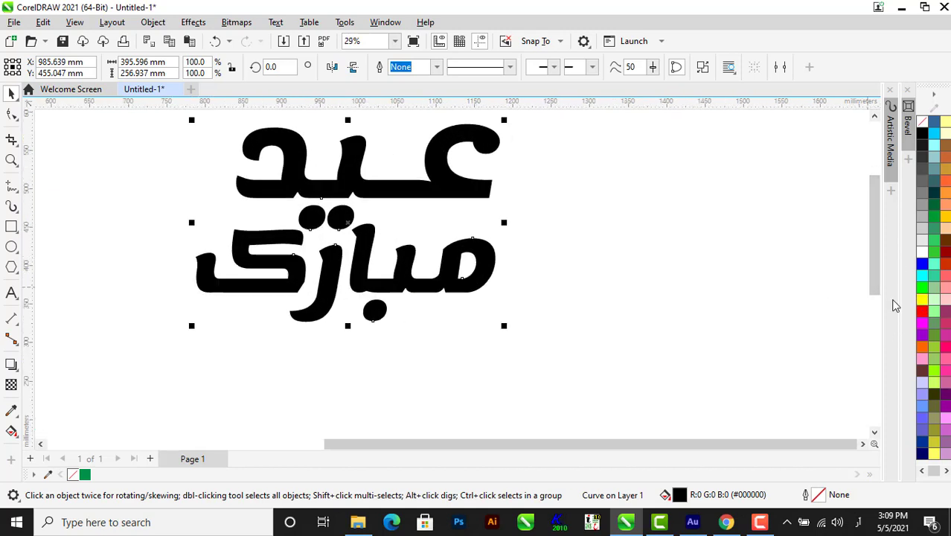
{"action": "scroll", "coordinate": [944, 365], "scroll_direction": "down", "scroll_amount": 1}
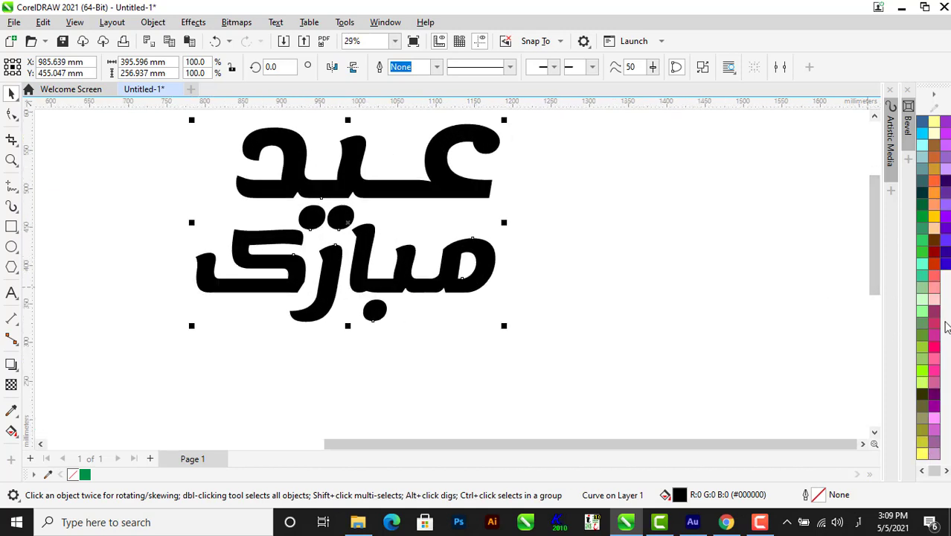
{"action": "left_click", "coordinate": [935, 219]}
{"action": "left_click", "coordinate": [626, 272]}
{"action": "scroll", "coordinate": [443, 276], "scroll_direction": "down", "scroll_amount": 2}
{"action": "scroll", "coordinate": [404, 207], "scroll_direction": "up", "scroll_amount": 2}
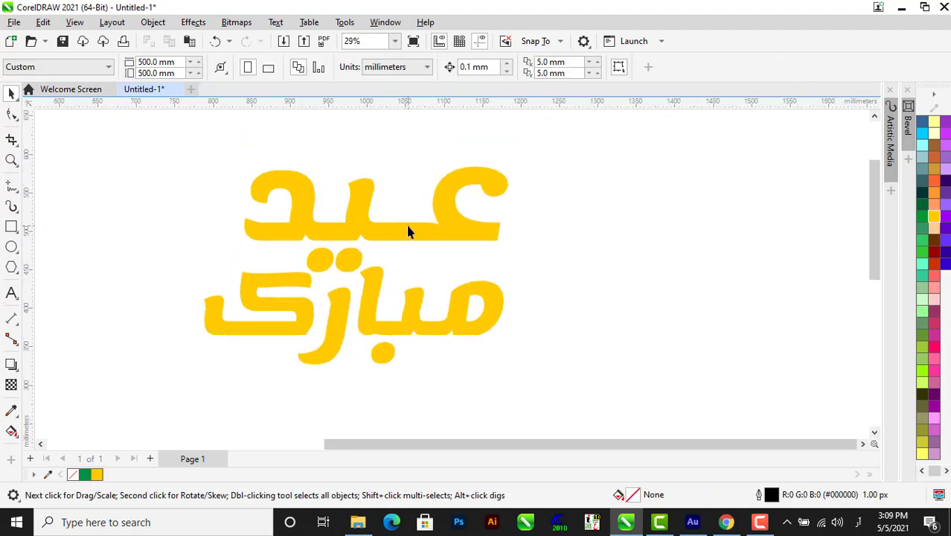
{"action": "left_click", "coordinate": [408, 231]}
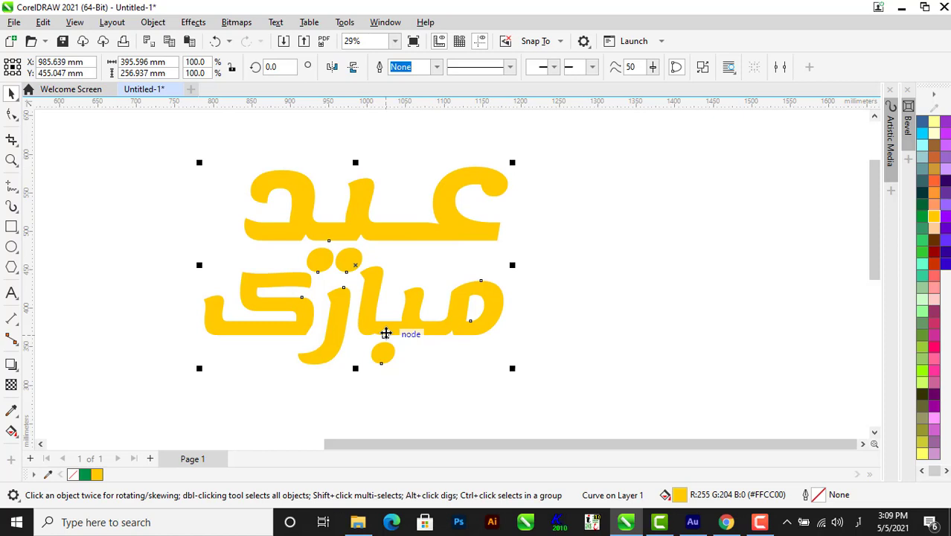
{"action": "left_click", "coordinate": [653, 217]}
{"action": "scroll", "coordinate": [364, 229], "scroll_direction": "down", "scroll_amount": 1}
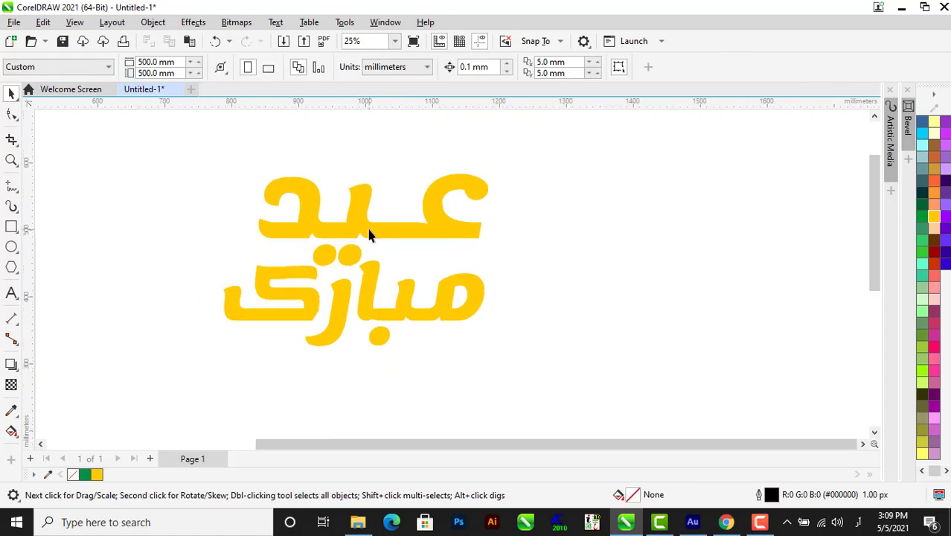
{"action": "left_click", "coordinate": [369, 234]}
{"action": "left_click", "coordinate": [536, 212]}
{"action": "scroll", "coordinate": [395, 228], "scroll_direction": "up", "scroll_amount": 1}
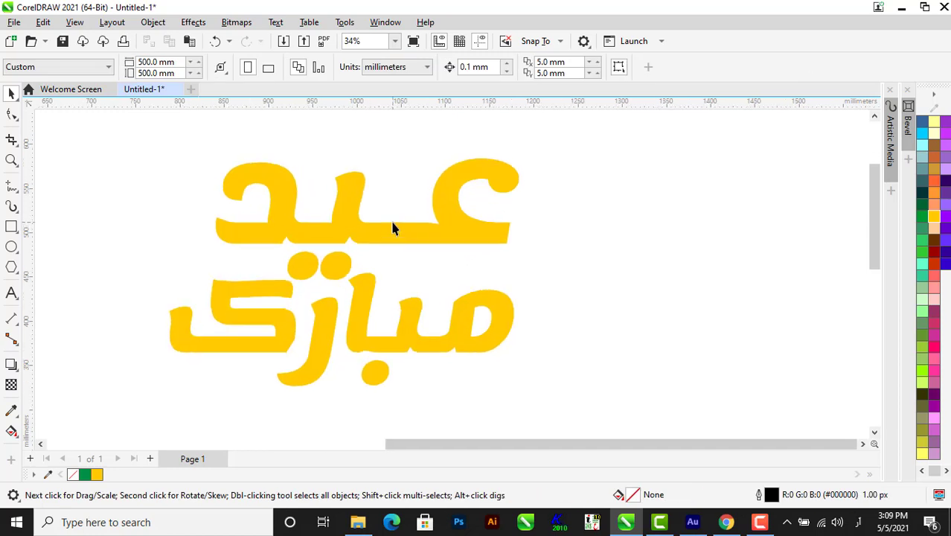
{"action": "left_click", "coordinate": [393, 237]}
{"action": "scroll", "coordinate": [391, 231], "scroll_direction": "down", "scroll_amount": 3}
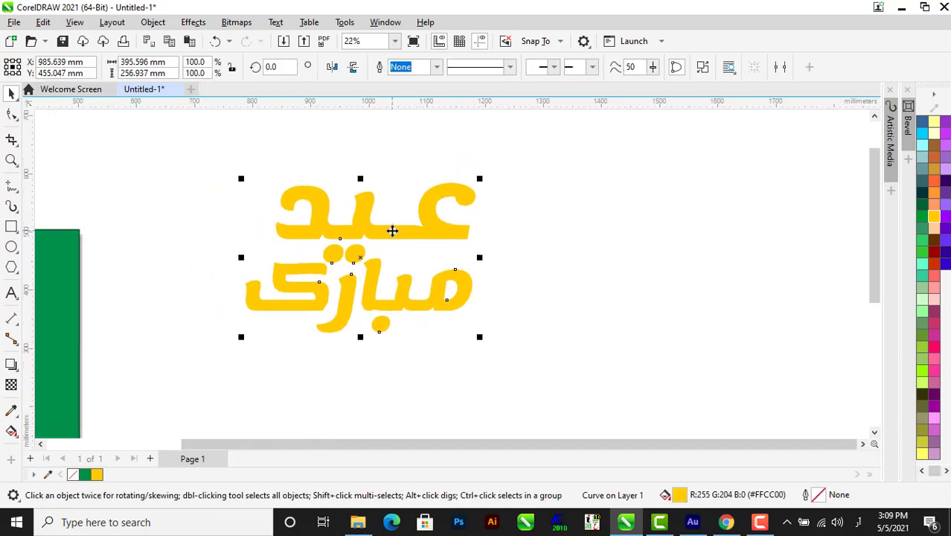
{"action": "left_click", "coordinate": [507, 240]}
{"action": "scroll", "coordinate": [388, 225], "scroll_direction": "up", "scroll_amount": 1}
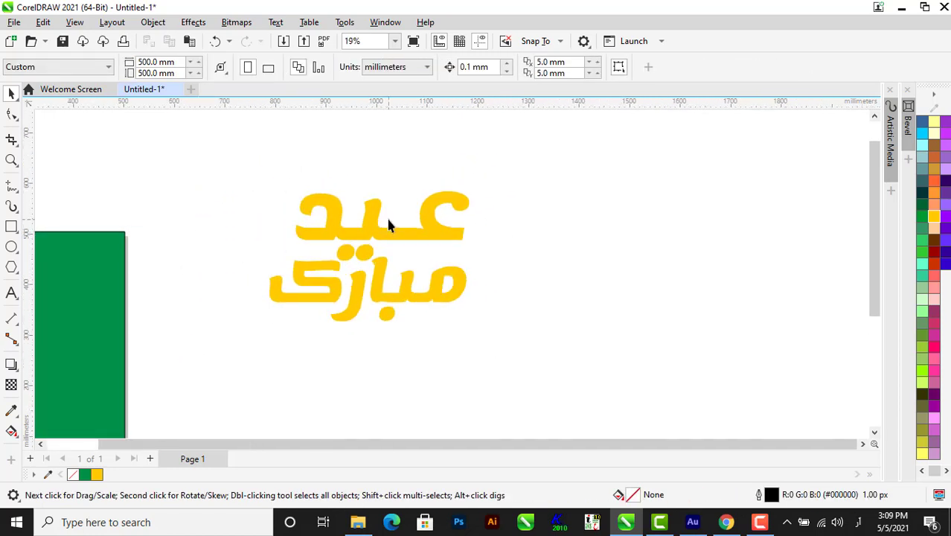
Duplicate the yellow lettering, fill the copy behind it with black, and nudge the copy about 4.4 mm to the right
{"action": "left_click", "coordinate": [437, 240]}
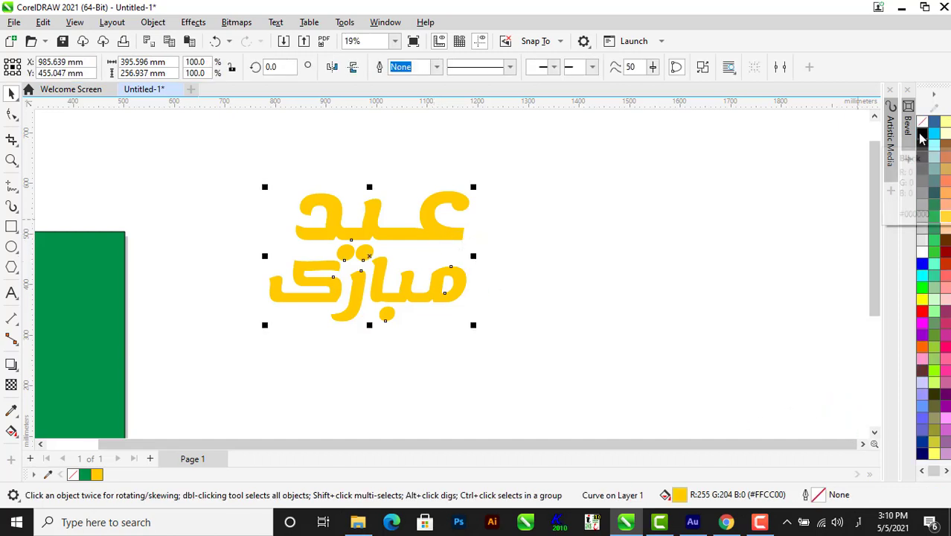
{"action": "left_click", "coordinate": [923, 135]}
{"action": "key", "text": "Right"}
{"action": "key", "text": "Right"}
{"action": "key", "text": "Right"}
{"action": "key", "text": "Right"}
{"action": "key", "text": "Right"}
{"action": "key", "text": "Right"}
{"action": "key", "text": "Right"}
{"action": "key", "text": "Right"}
{"action": "key", "text": "Right"}
{"action": "key", "text": "Right"}
{"action": "key", "text": "Right"}
{"action": "key", "text": "Right"}
{"action": "key", "text": "Right"}
{"action": "key", "text": "Right"}
{"action": "key", "text": "Right"}
{"action": "key", "text": "Right"}
{"action": "key", "text": "Right"}
{"action": "key", "text": "Right"}
{"action": "key", "text": "Right"}
{"action": "key", "text": "Right"}
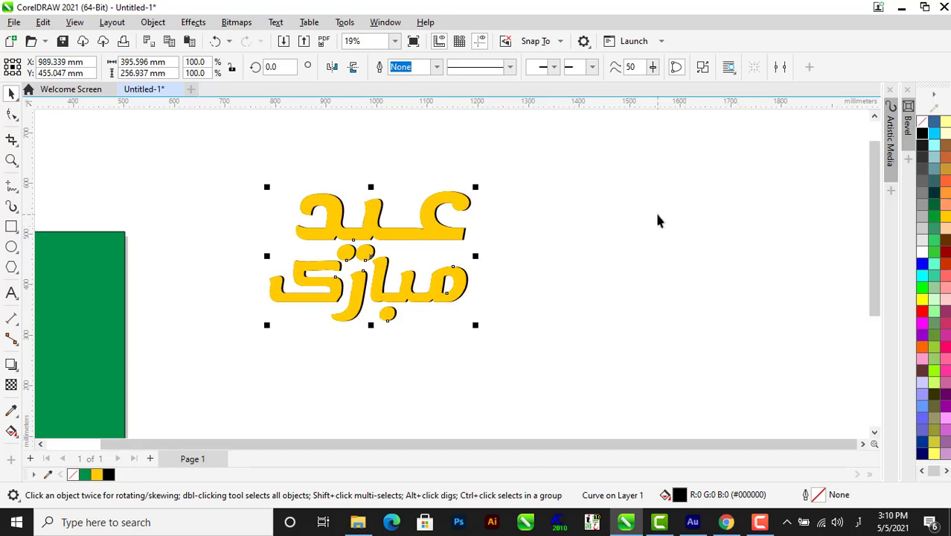
{"action": "key", "text": "Right"}
{"action": "key", "text": "Right"}
{"action": "key", "text": "Right"}
{"action": "key", "text": "Right"}
{"action": "key", "text": "Right"}
{"action": "key", "text": "Right"}
{"action": "key", "text": "Right"}
Nudge the black copy down about 0.9 mm and about 1.3 mm further right to deepen the shadow
{"action": "key", "text": "Down"}
{"action": "key", "text": "Down"}
{"action": "key", "text": "Down"}
{"action": "key", "text": "Down"}
{"action": "key", "text": "Down"}
{"action": "key", "text": "Down"}
{"action": "key", "text": "Down"}
{"action": "key", "text": "Down"}
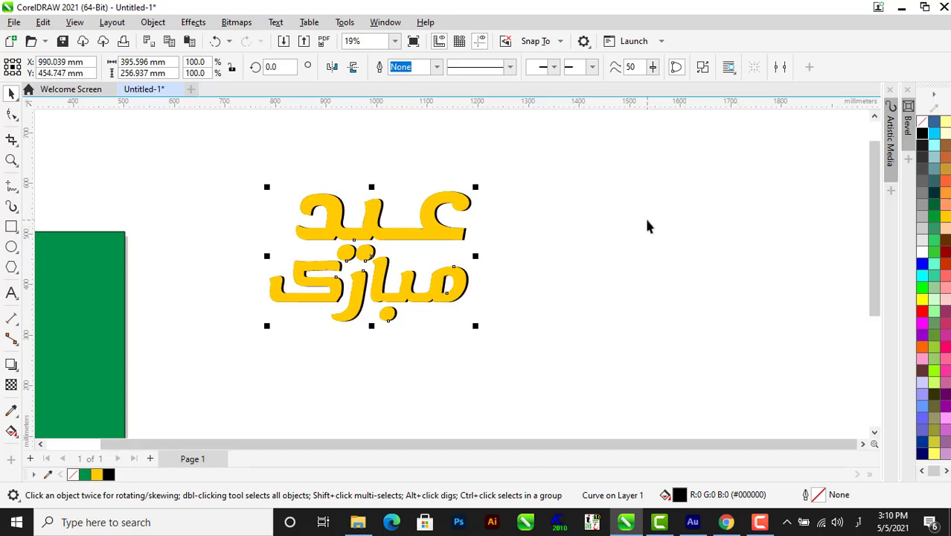
{"action": "key", "text": "Right"}
{"action": "key", "text": "Right"}
{"action": "key", "text": "Right"}
{"action": "key", "text": "Right"}
{"action": "key", "text": "Right"}
{"action": "key", "text": "Right"}
{"action": "key", "text": "Right"}
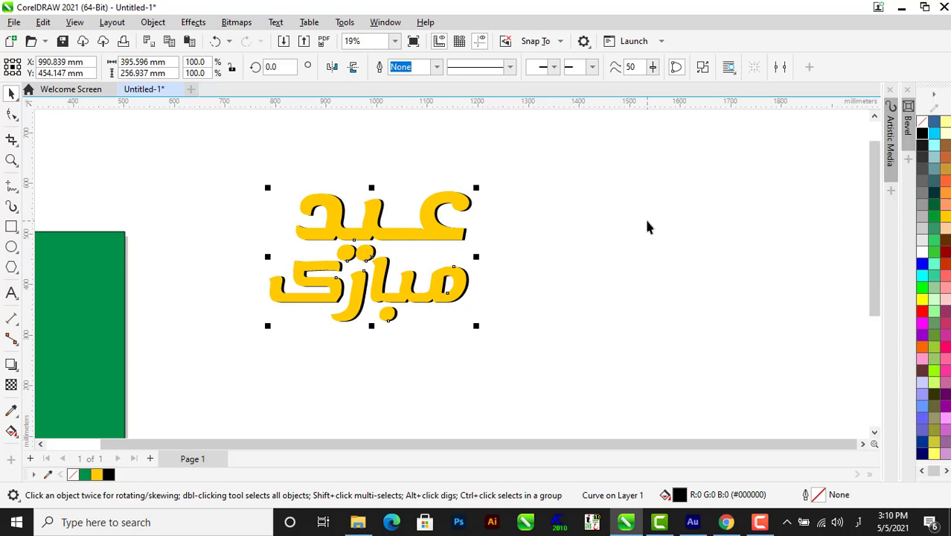
{"action": "key", "text": "Right"}
{"action": "key", "text": "Right"}
{"action": "key", "text": "Right"}
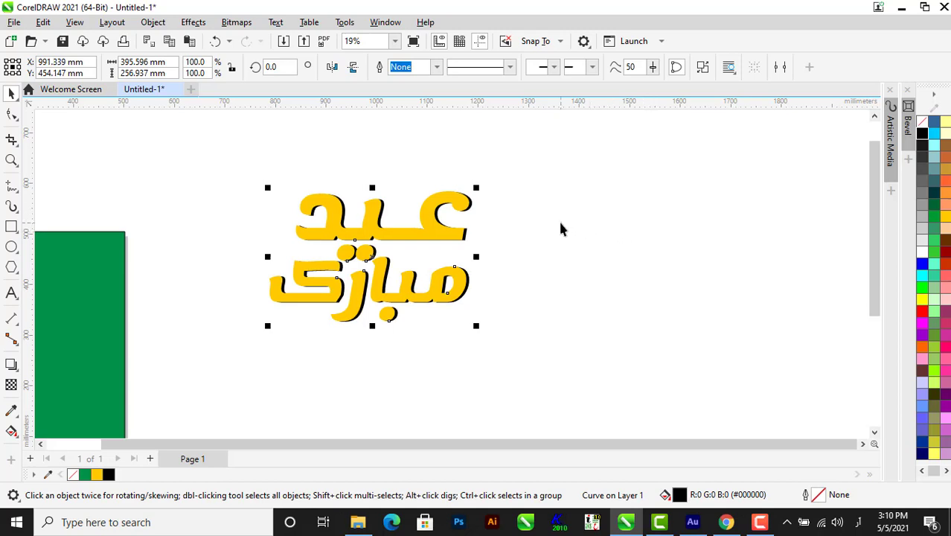
{"action": "left_click", "coordinate": [560, 224]}
Examine the black shadow offset around the letters of "عید" and "مبارک"
{"action": "scroll", "coordinate": [518, 223], "scroll_direction": "down", "scroll_amount": 1}
{"action": "scroll", "coordinate": [419, 231], "scroll_direction": "up", "scroll_amount": 2}
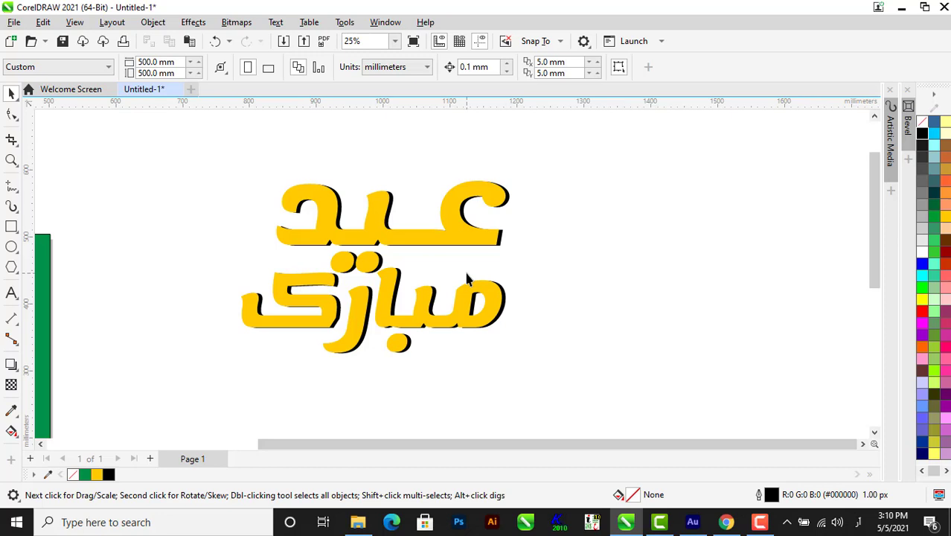
{"action": "scroll", "coordinate": [501, 212], "scroll_direction": "up", "scroll_amount": 3}
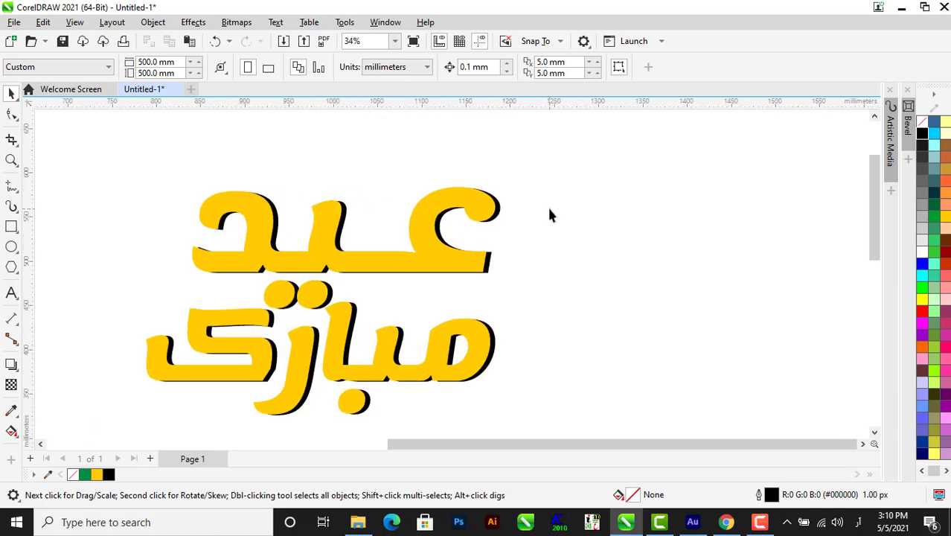
{"action": "scroll", "coordinate": [429, 263], "scroll_direction": "down", "scroll_amount": 1}
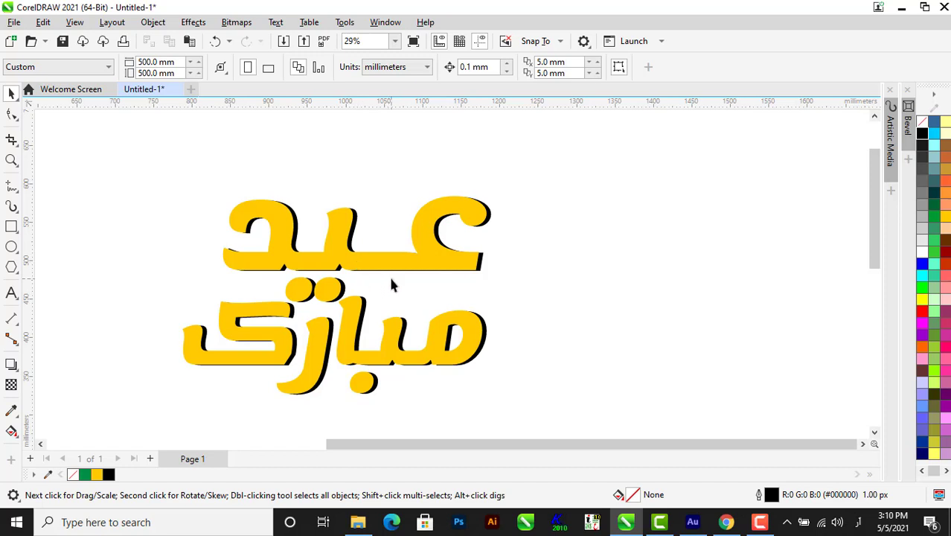
{"action": "scroll", "coordinate": [361, 302], "scroll_direction": "down", "scroll_amount": 2}
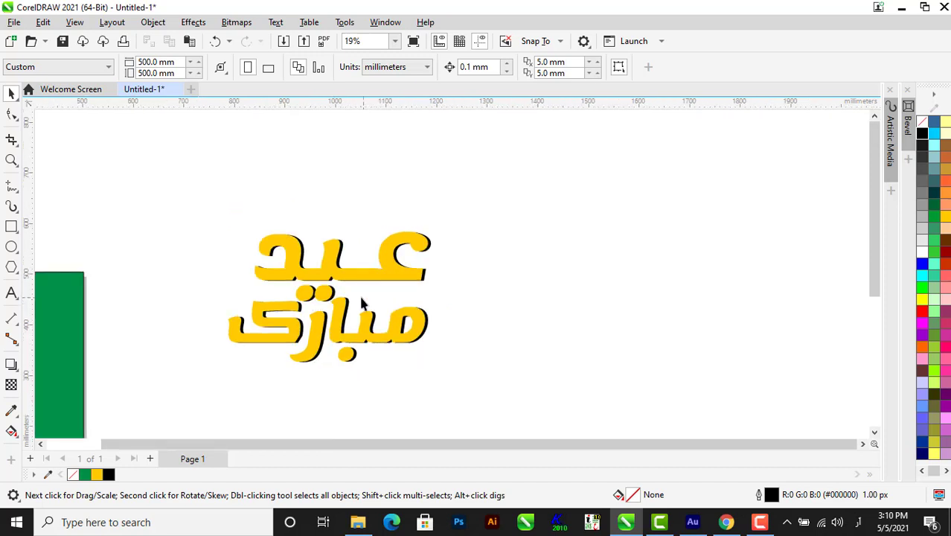
{"action": "scroll", "coordinate": [232, 334], "scroll_direction": "up", "scroll_amount": 1}
{"action": "scroll", "coordinate": [337, 221], "scroll_direction": "up", "scroll_amount": 3}
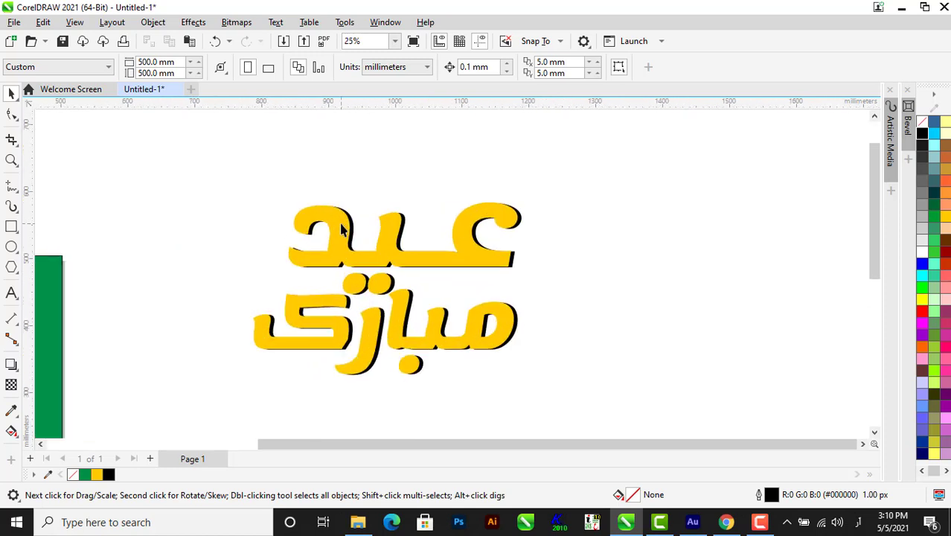
Give the yellow lettering a black outline and enable Scale with object, Behind fill and Overprint outline for it
{"action": "left_click", "coordinate": [447, 227]}
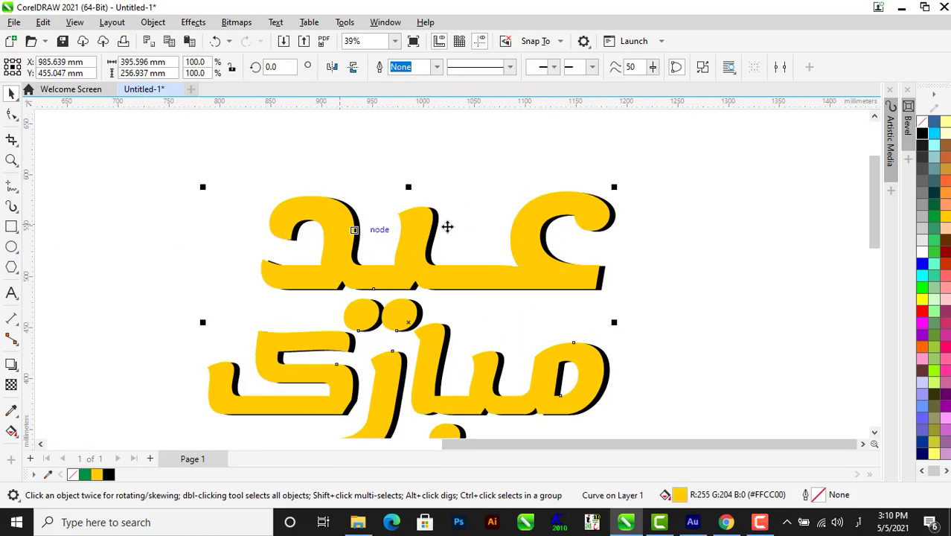
{"action": "right_click", "coordinate": [922, 133]}
{"action": "left_click", "coordinate": [877, 141]}
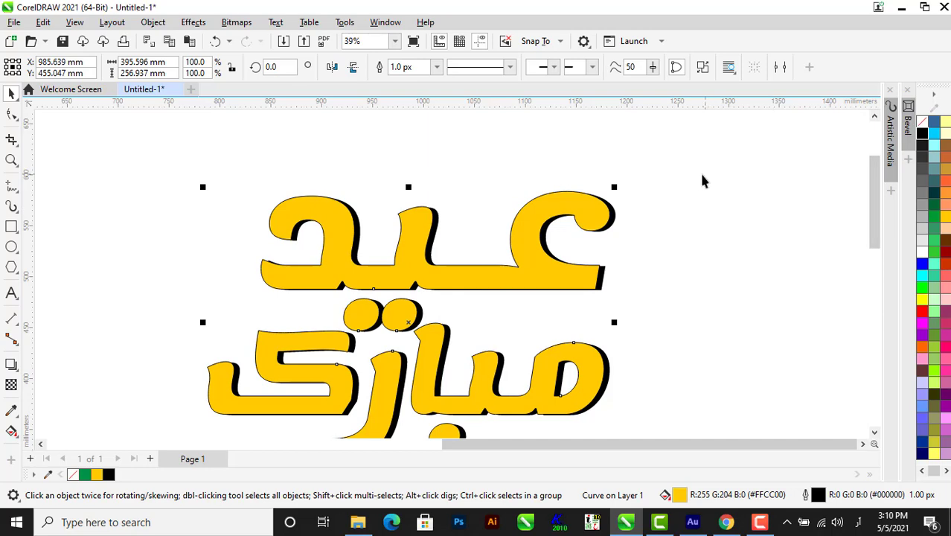
{"action": "key", "text": "F12"}
{"action": "left_click_drag", "start_coordinate": [502, 121], "coordinate": [762, 117]}
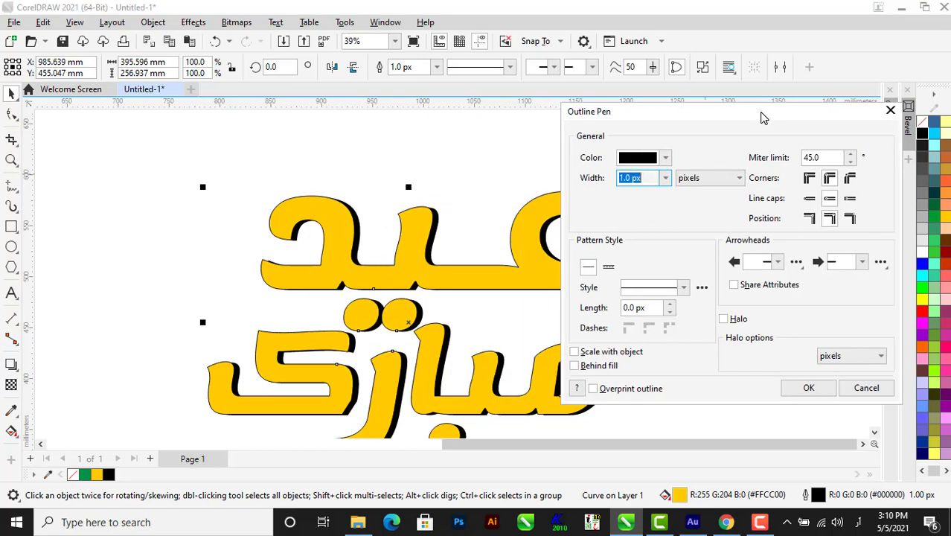
{"action": "left_click", "coordinate": [602, 367]}
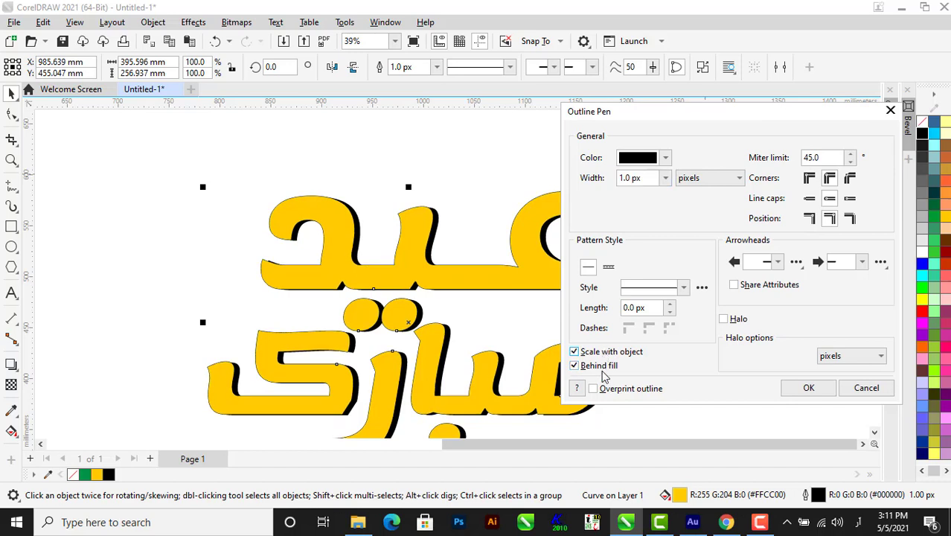
{"action": "left_click", "coordinate": [603, 389]}
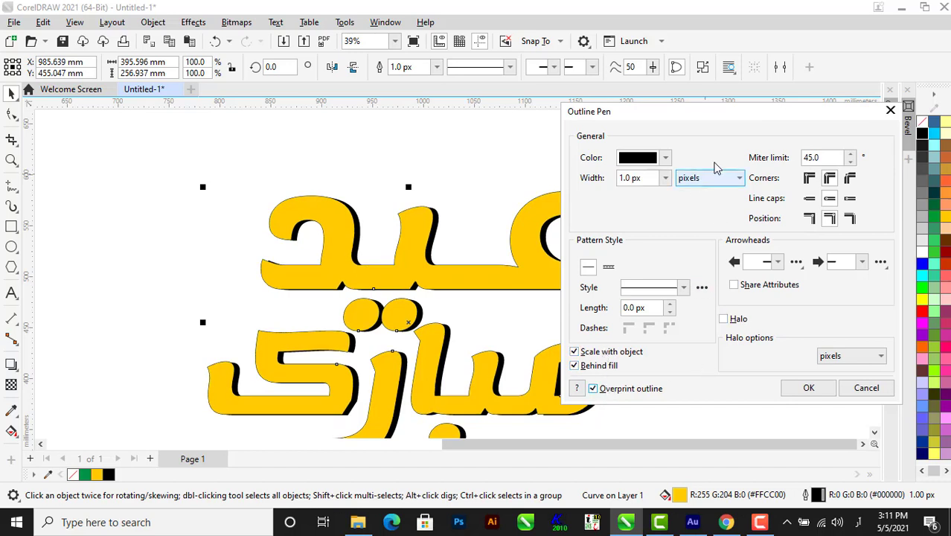
Set the yellow lettering's outline width to 25 px, enable Halo, and apply the outline settings
{"action": "left_click", "coordinate": [665, 177]}
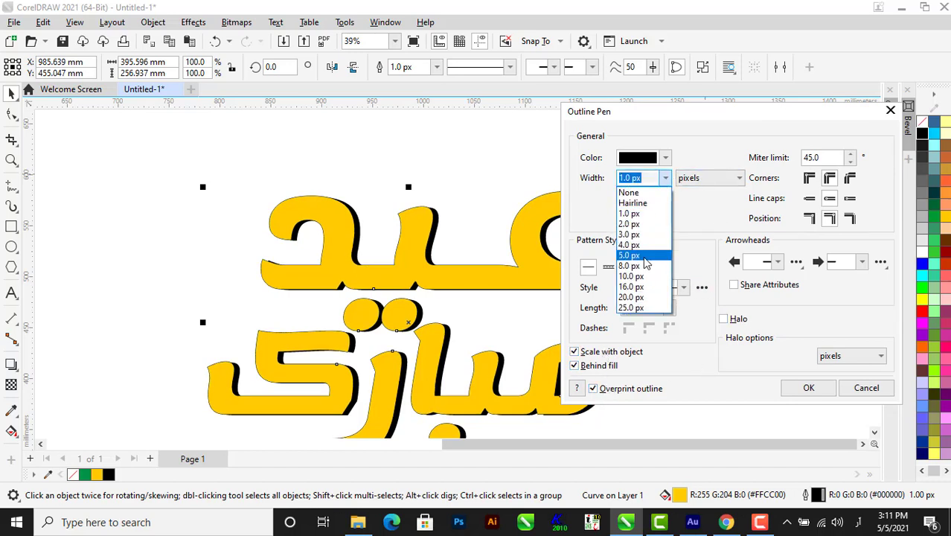
{"action": "left_click", "coordinate": [644, 257]}
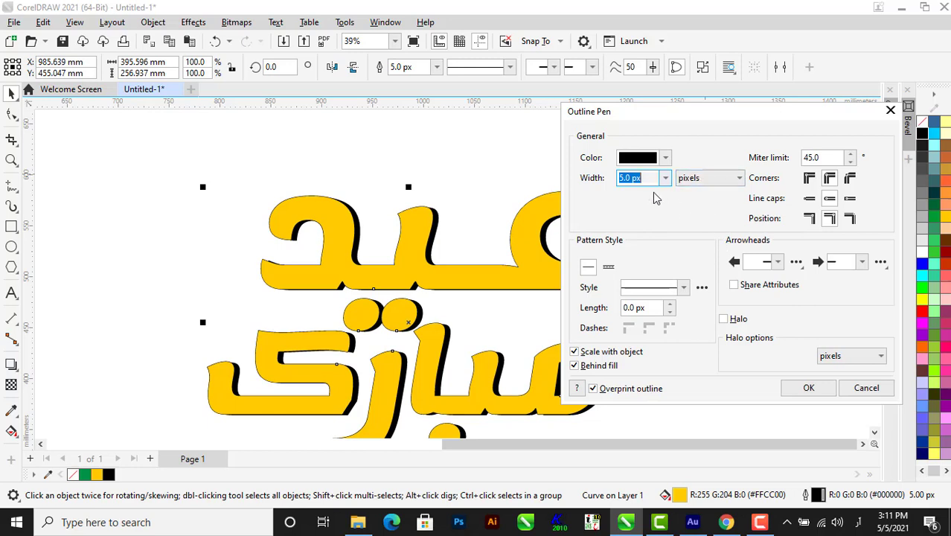
{"action": "left_click", "coordinate": [665, 178]}
{"action": "left_click", "coordinate": [645, 279]}
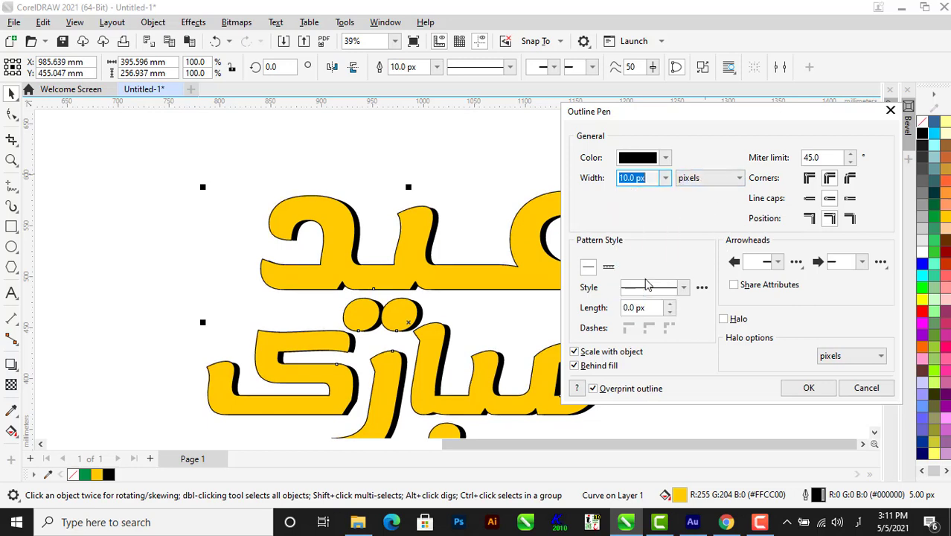
{"action": "left_click", "coordinate": [665, 178]}
{"action": "left_click", "coordinate": [644, 311]}
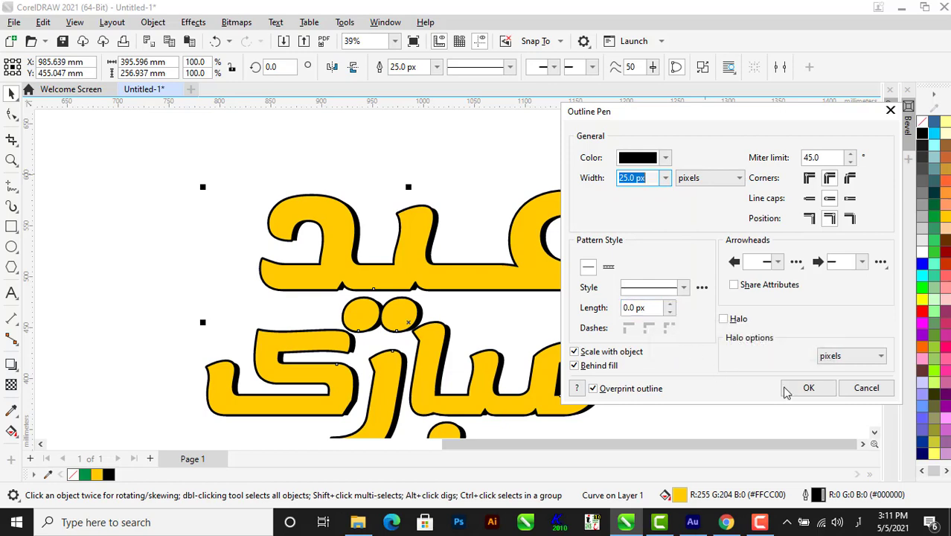
{"action": "left_click", "coordinate": [723, 319]}
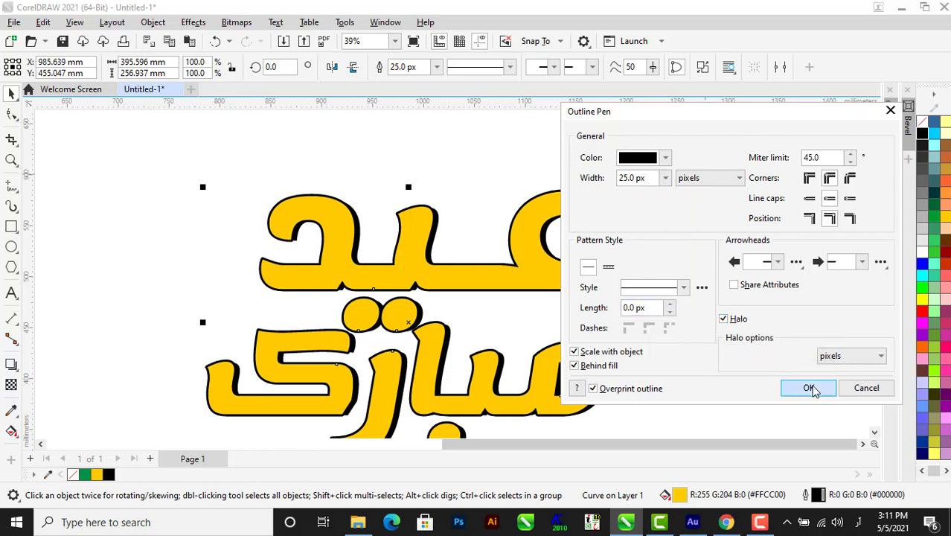
{"action": "left_click", "coordinate": [809, 388]}
Group the yellow lettering together with its black shadow copy
{"action": "scroll", "coordinate": [448, 206], "scroll_direction": "down", "scroll_amount": 3}
{"action": "left_click", "coordinate": [310, 183]}
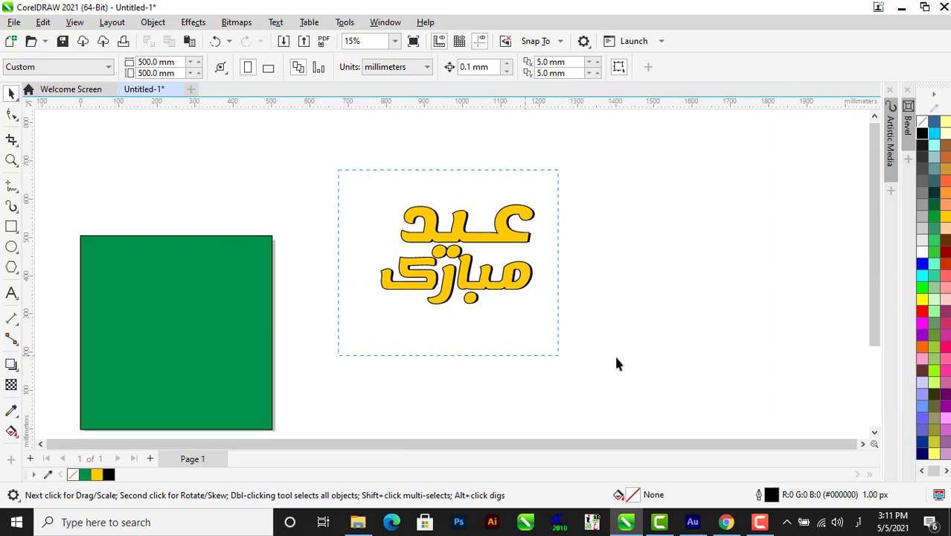
{"action": "left_click", "coordinate": [523, 233]}
{"action": "key", "text": "ctrl+g"}
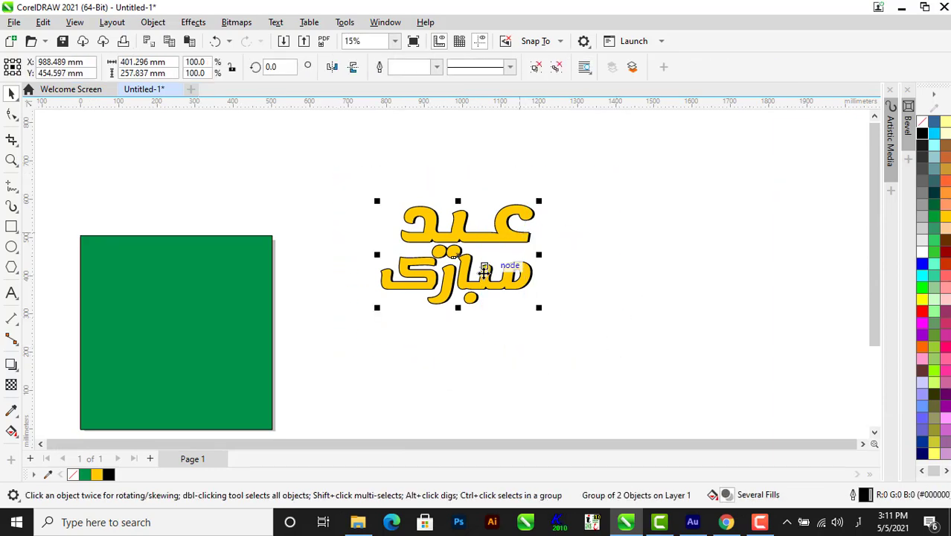
Move the grouped lettering onto the green square, centred at about X 345 mm, Y 250 mm
{"action": "scroll", "coordinate": [523, 233], "scroll_direction": "down", "scroll_amount": 1}
{"action": "left_click_drag", "start_coordinate": [475, 289], "coordinate": [267, 356]}
{"action": "scroll", "coordinate": [266, 357], "scroll_direction": "up", "scroll_amount": 3}
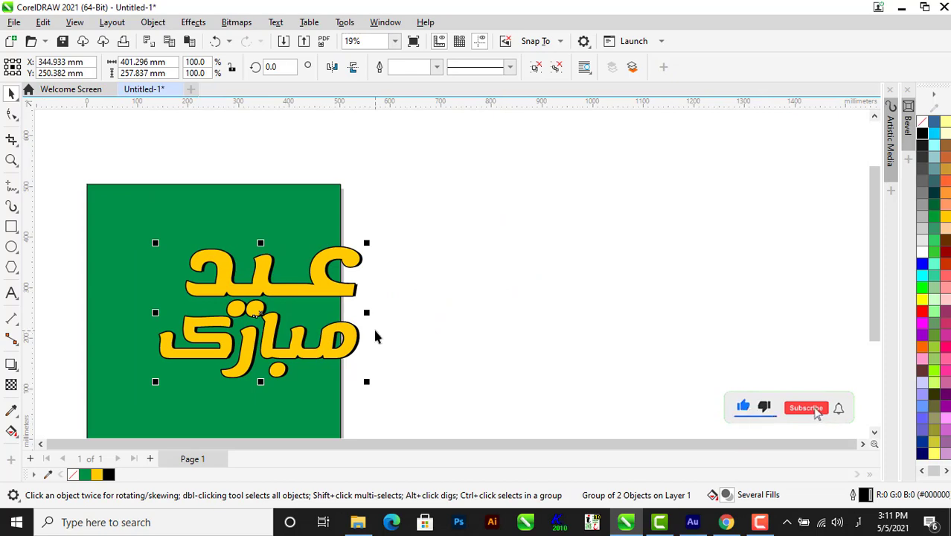
{"action": "scroll", "coordinate": [375, 336], "scroll_direction": "down", "scroll_amount": 1}
{"action": "scroll", "coordinate": [361, 356], "scroll_direction": "up", "scroll_amount": 2}
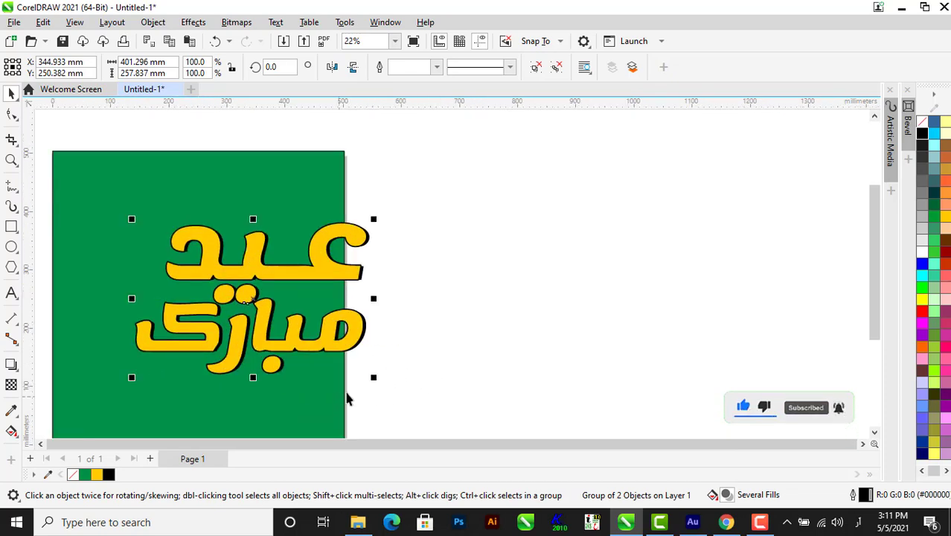
Scale the grouped lettering down to about 62.4% and centre it on the green square
{"action": "left_click_drag", "start_coordinate": [374, 377], "coordinate": [336, 386]}
{"action": "scroll", "coordinate": [320, 383], "scroll_direction": "down", "scroll_amount": 1}
{"action": "left_click", "coordinate": [294, 388], "text": "shift"}
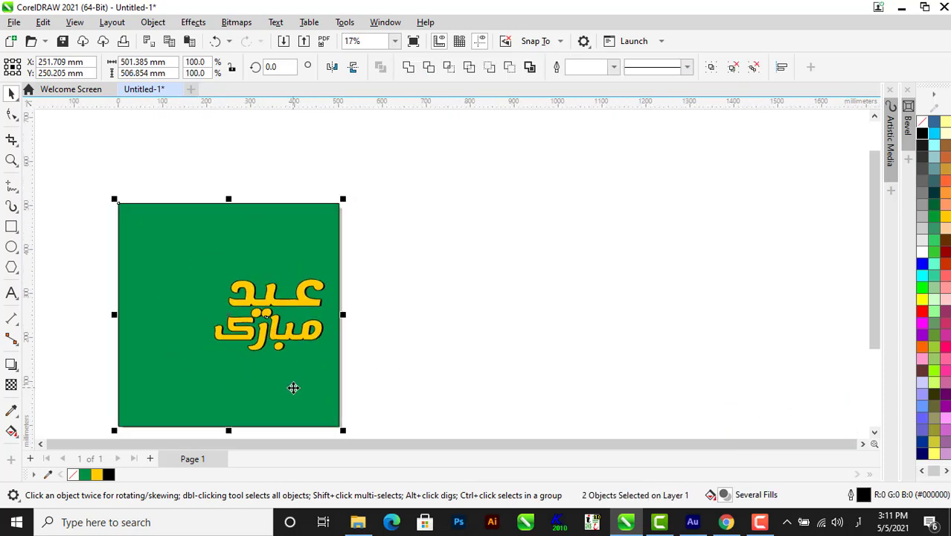
{"action": "key", "text": "c"}
{"action": "left_click", "coordinate": [431, 346]}
Rotate the grouped lettering counterclockwise by about 9.7 degrees so it slants upward
{"action": "scroll", "coordinate": [268, 346], "scroll_direction": "up", "scroll_amount": 2}
{"action": "left_click", "coordinate": [252, 328]}
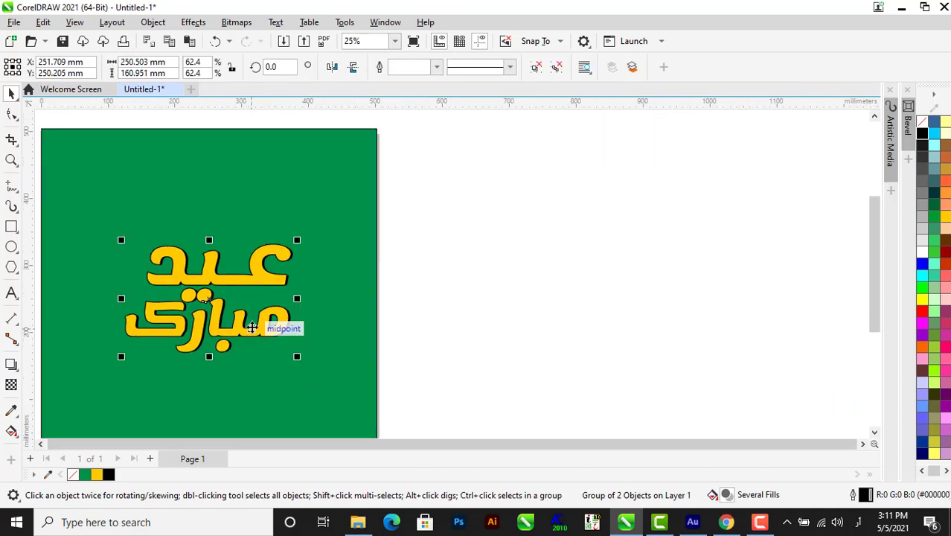
{"action": "left_click", "coordinate": [253, 329]}
{"action": "left_click_drag", "start_coordinate": [300, 363], "coordinate": [315, 347]}
{"action": "scroll", "coordinate": [315, 347], "scroll_direction": "down", "scroll_amount": 2}
{"action": "left_click", "coordinate": [266, 364]}
{"action": "key", "text": "space"}
{"action": "key", "text": "space"}
{"action": "scroll", "coordinate": [256, 363], "scroll_direction": "up", "scroll_amount": 1}
Align the rotated lettering to the centre of the green square both horizontally and vertically
{"action": "left_click", "coordinate": [260, 327]}
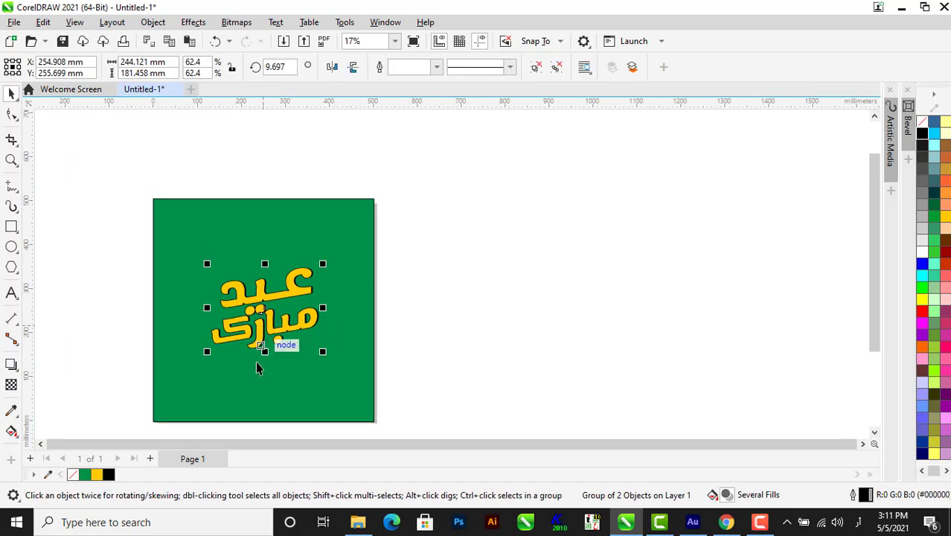
{"action": "left_click", "coordinate": [252, 374], "text": "shift"}
{"action": "key", "text": "c"}
{"action": "key", "text": "e"}
{"action": "left_click", "coordinate": [448, 325]}
{"action": "scroll", "coordinate": [223, 324], "scroll_direction": "up", "scroll_amount": 2}
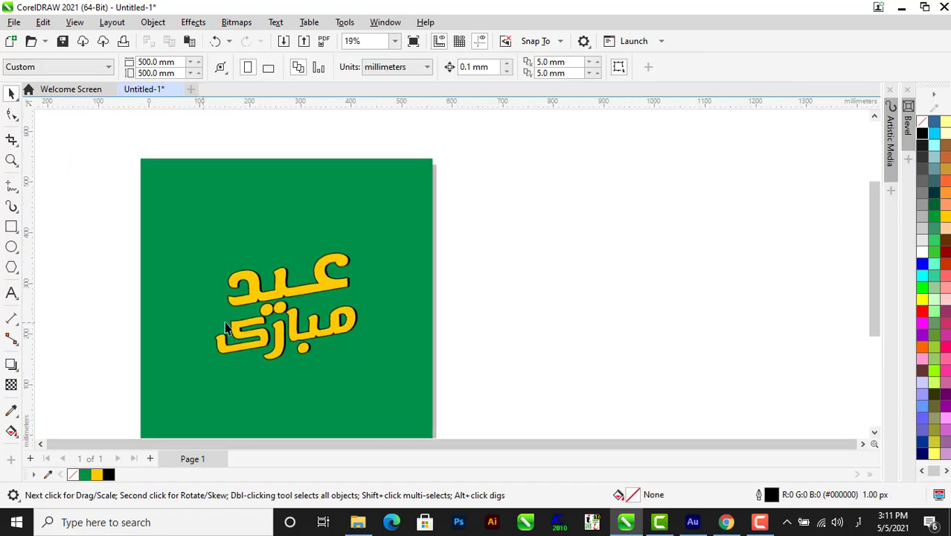
Enlarge the slanted lettering about its centre to about 68.2%, roughly 267 mm wide and 198 mm high
{"action": "left_click", "coordinate": [296, 334]}
{"action": "scroll", "coordinate": [321, 365], "scroll_direction": "up", "scroll_amount": 1}
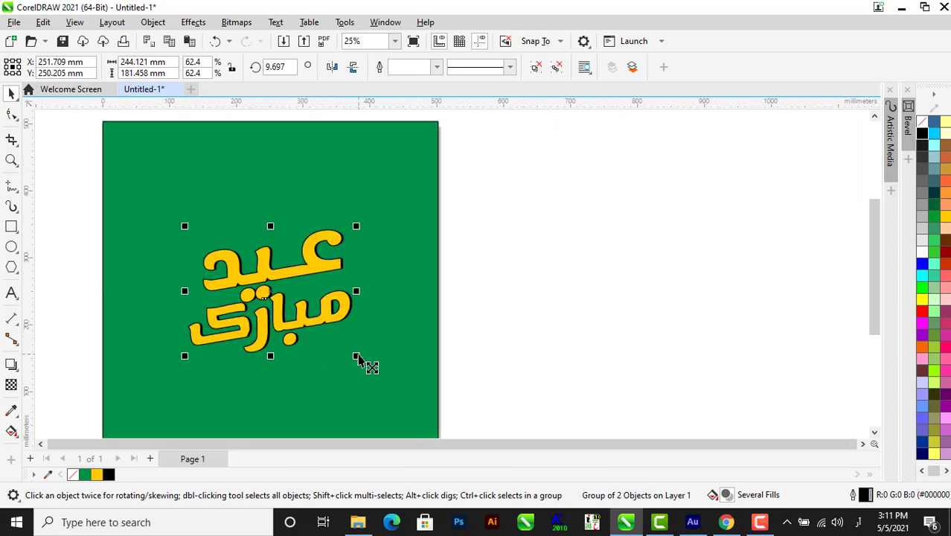
{"action": "left_click_drag", "start_coordinate": [358, 360], "coordinate": [373, 371]}
{"action": "scroll", "coordinate": [219, 246], "scroll_direction": "down", "scroll_amount": 2}
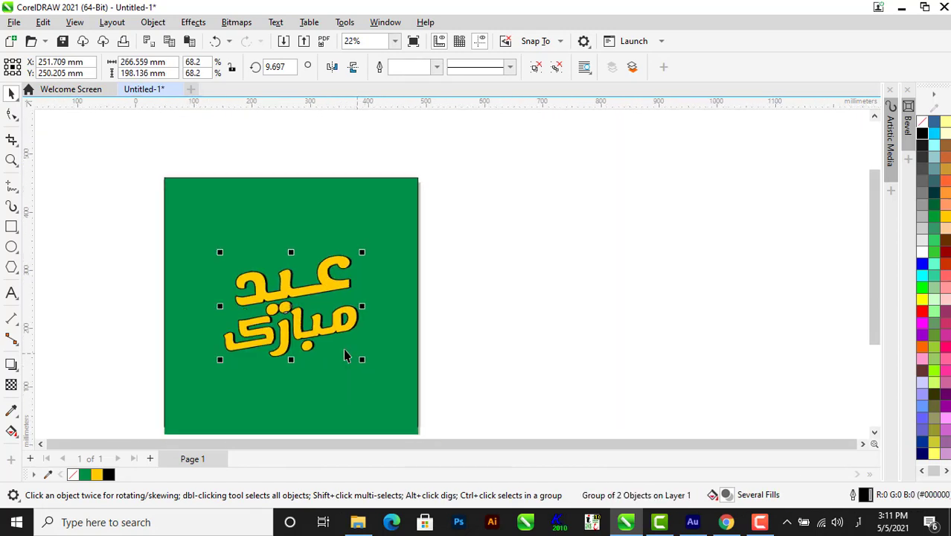
{"action": "left_click", "coordinate": [117, 305]}
{"action": "scroll", "coordinate": [253, 343], "scroll_direction": "up", "scroll_amount": 3}
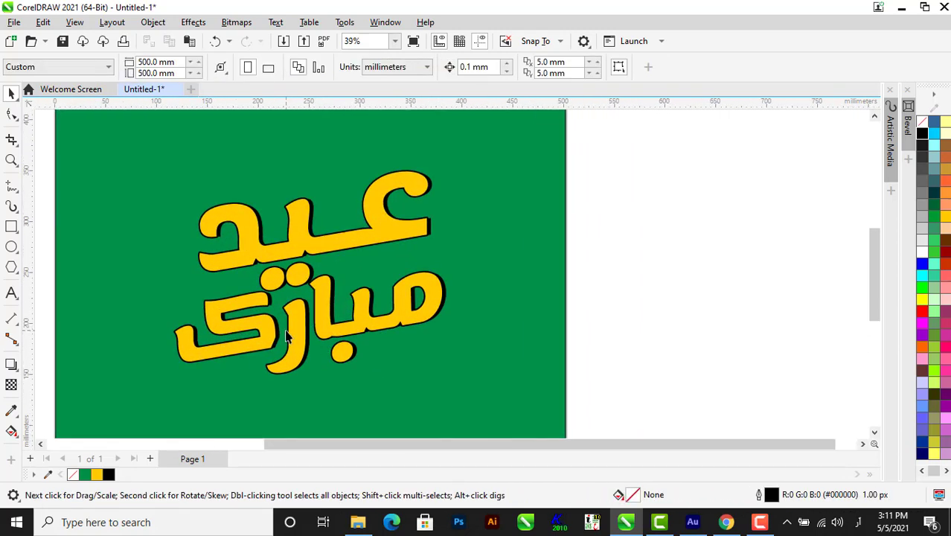
{"action": "scroll", "coordinate": [286, 335], "scroll_direction": "down", "scroll_amount": 3}
{"action": "scroll", "coordinate": [296, 335], "scroll_direction": "up", "scroll_amount": 1}
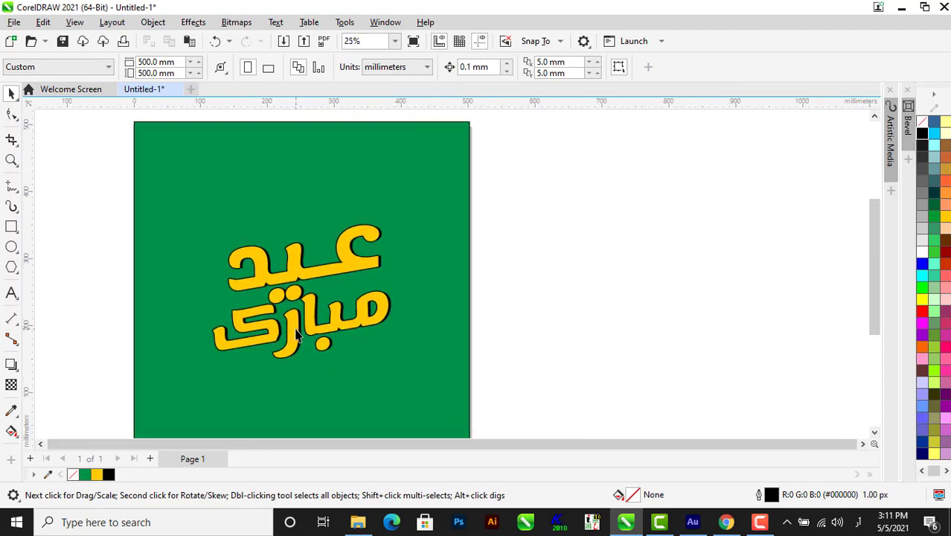
{"action": "left_click", "coordinate": [296, 336]}
{"action": "scroll", "coordinate": [298, 357], "scroll_direction": "down", "scroll_amount": 1}
{"action": "left_click", "coordinate": [301, 397], "text": "shift"}
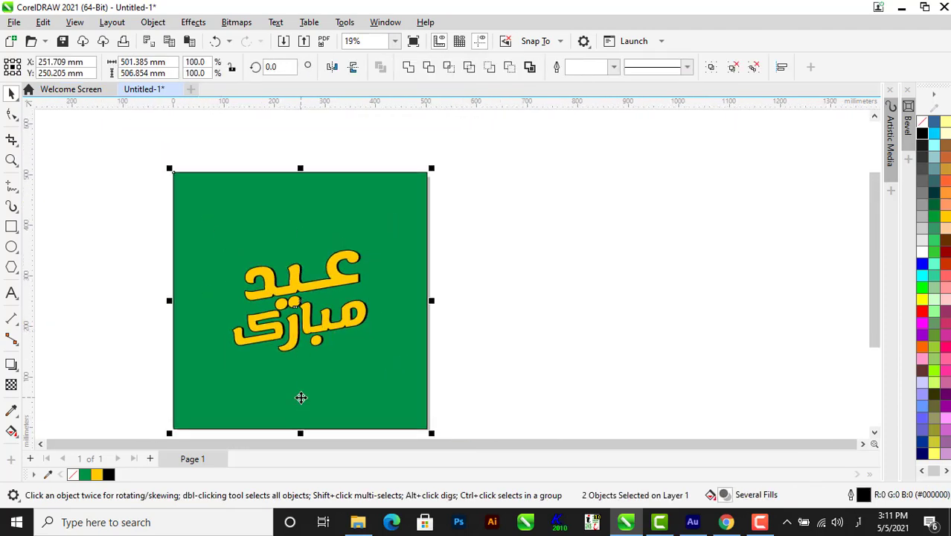
{"action": "scroll", "coordinate": [338, 349], "scroll_direction": "down", "scroll_amount": 3}
{"action": "scroll", "coordinate": [320, 352], "scroll_direction": "up", "scroll_amount": 4}
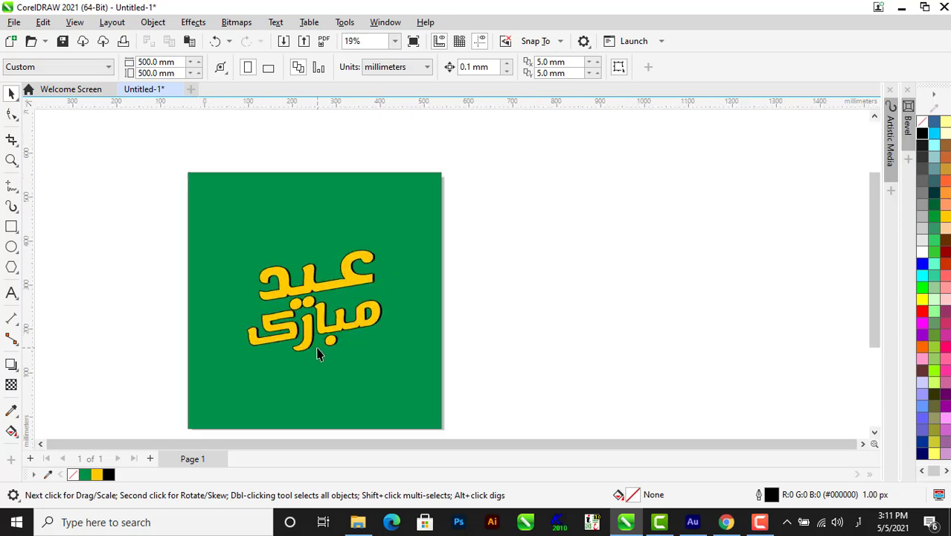
Remove the outline from the green background square and deselect it
{"action": "left_click", "coordinate": [343, 206]}
{"action": "right_click", "coordinate": [924, 120]}
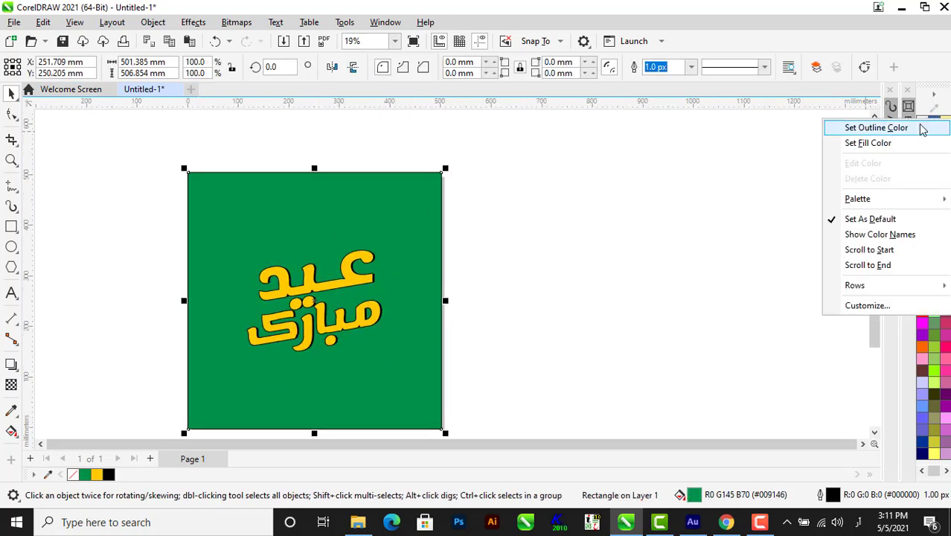
{"action": "left_click", "coordinate": [923, 127]}
{"action": "left_click", "coordinate": [514, 214]}
{"action": "scroll", "coordinate": [408, 222], "scroll_direction": "down", "scroll_amount": 2}
{"action": "scroll", "coordinate": [240, 229], "scroll_direction": "up", "scroll_amount": 2}
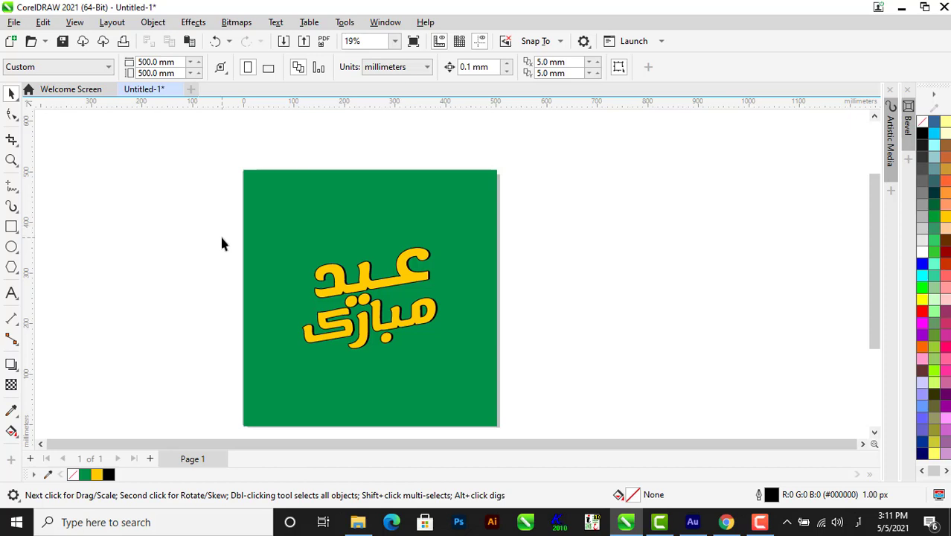
{"action": "scroll", "coordinate": [220, 238], "scroll_direction": "up", "scroll_amount": 1}
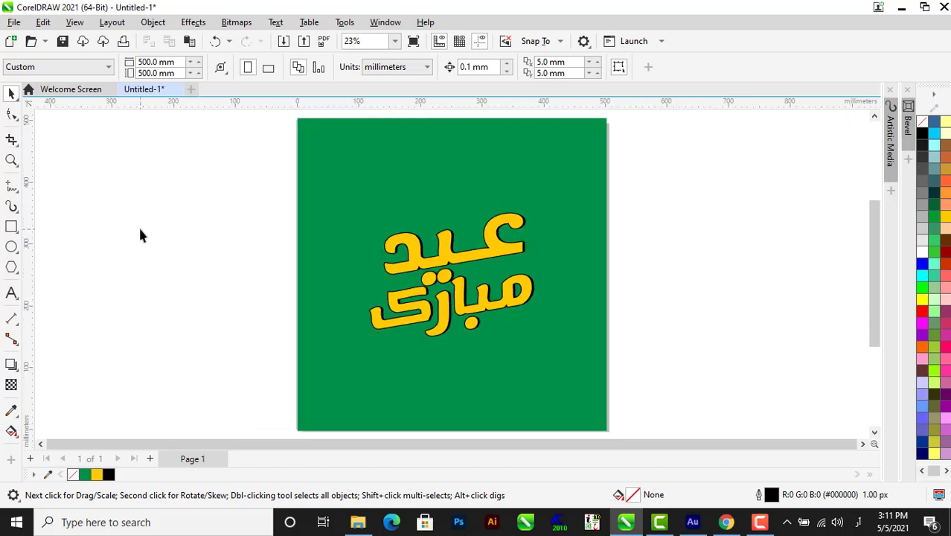